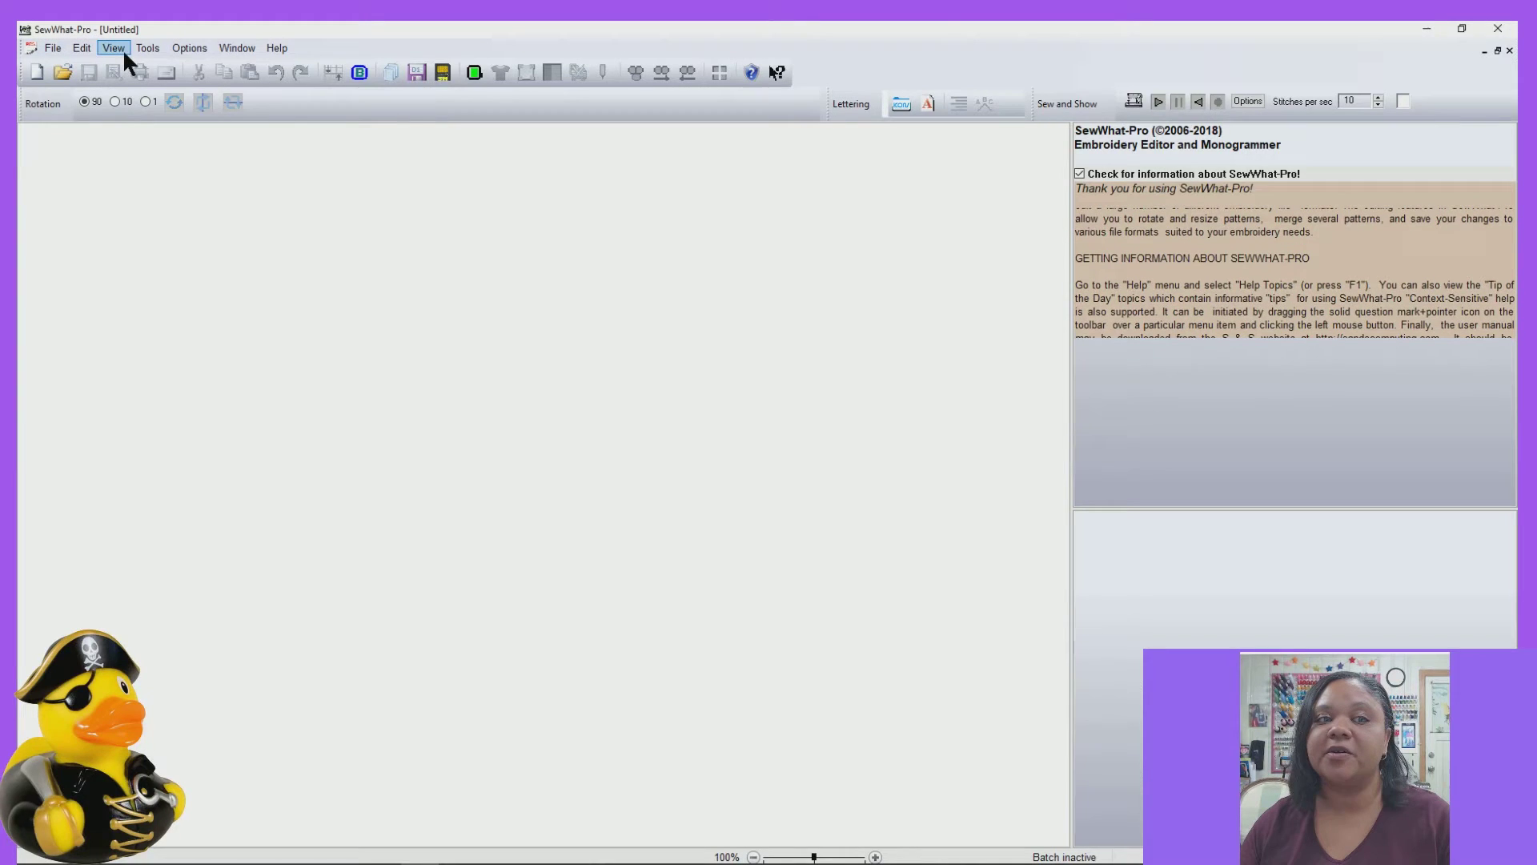
- Open the hoopgroup4x4 embroidery design from the Desktop folder
left_click(61, 74)
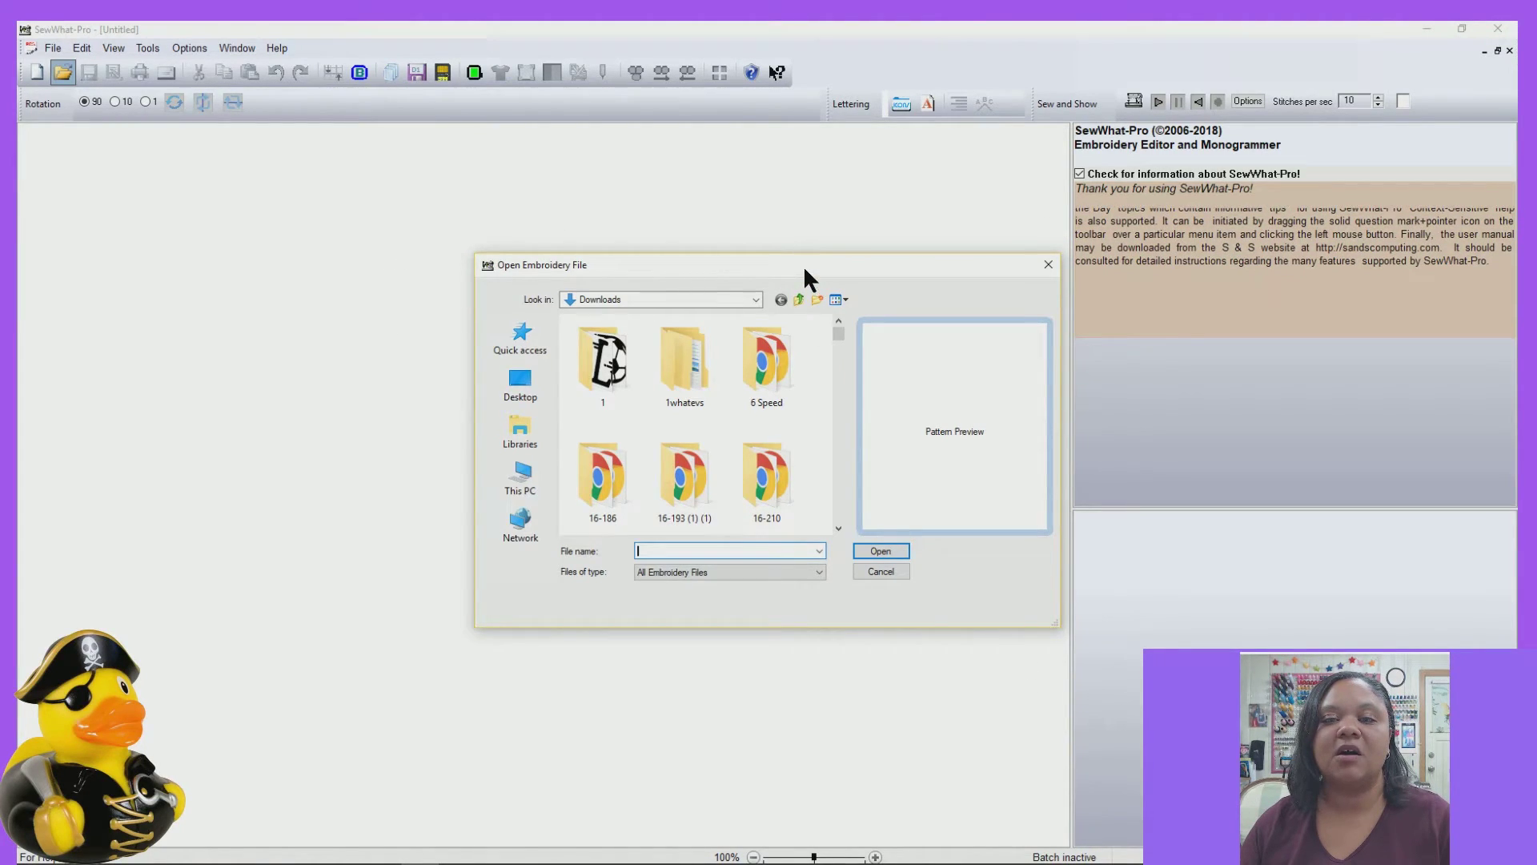
left_click_drag(804, 266, 758, 234)
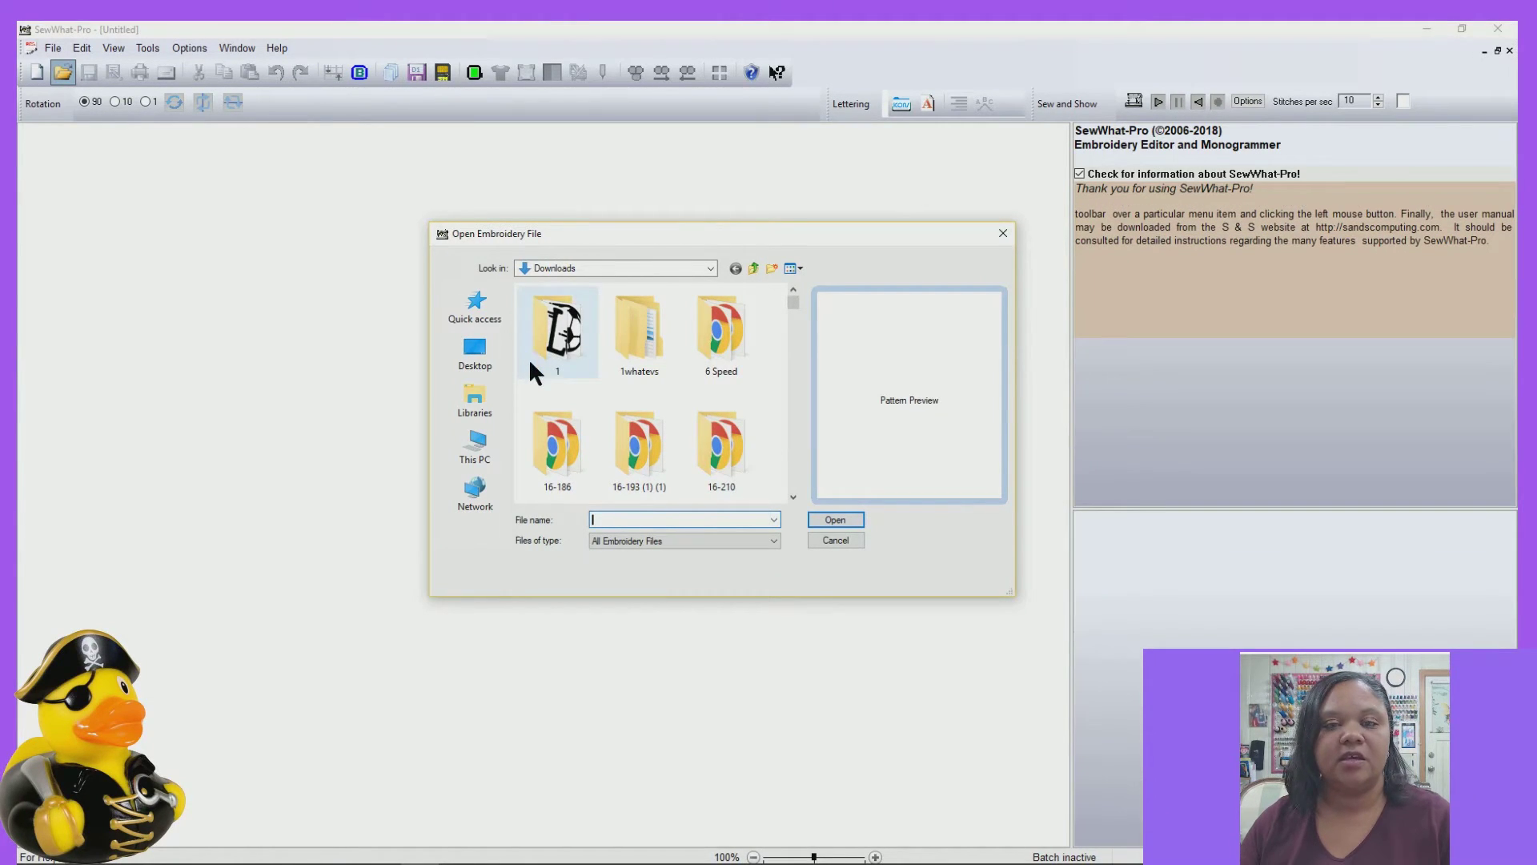
left_click(486, 353)
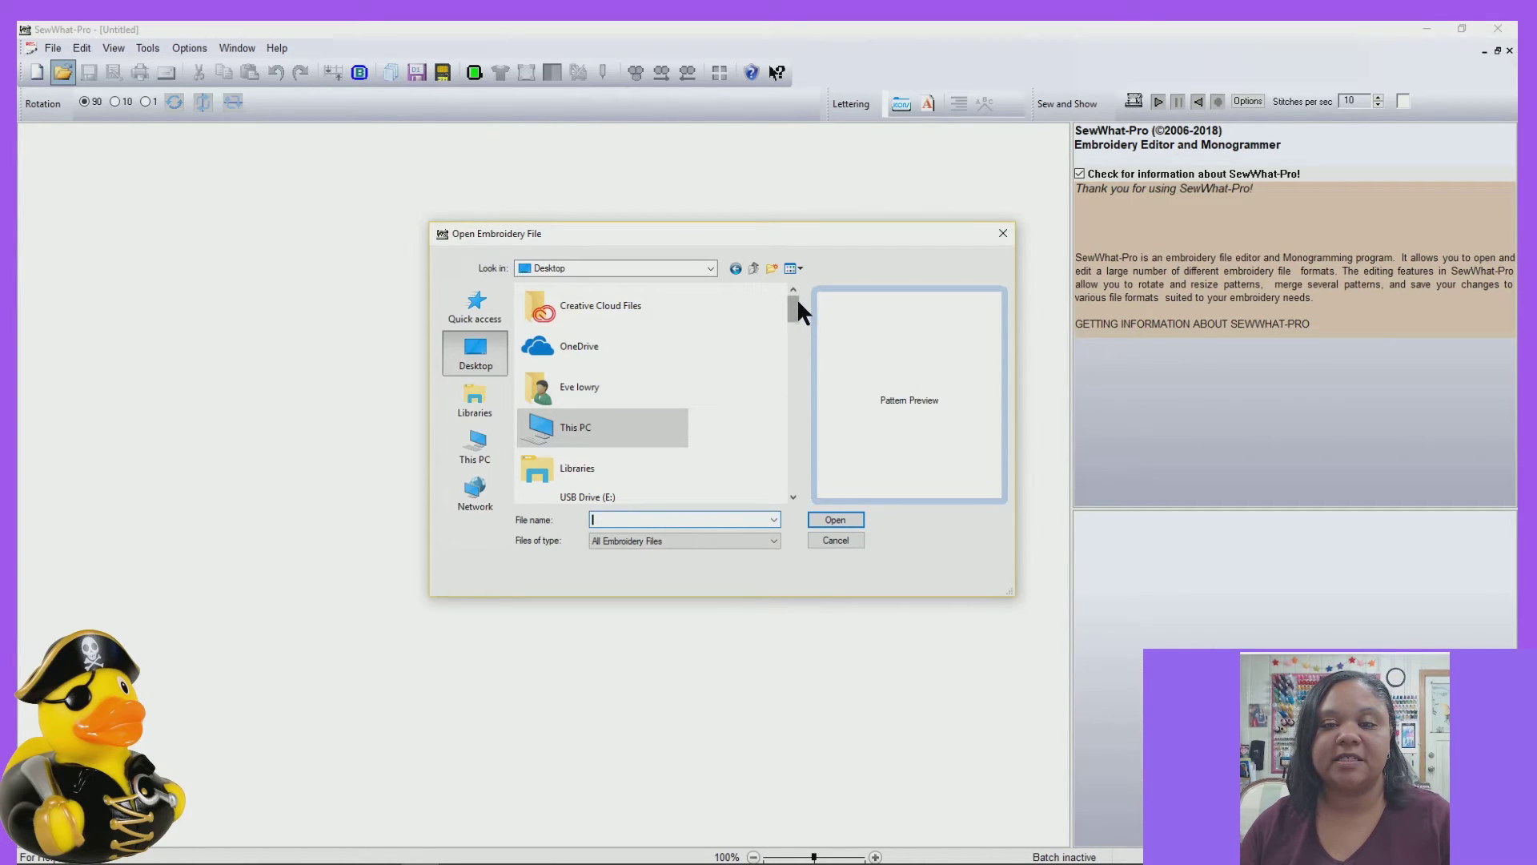
left_click_drag(794, 304, 794, 434)
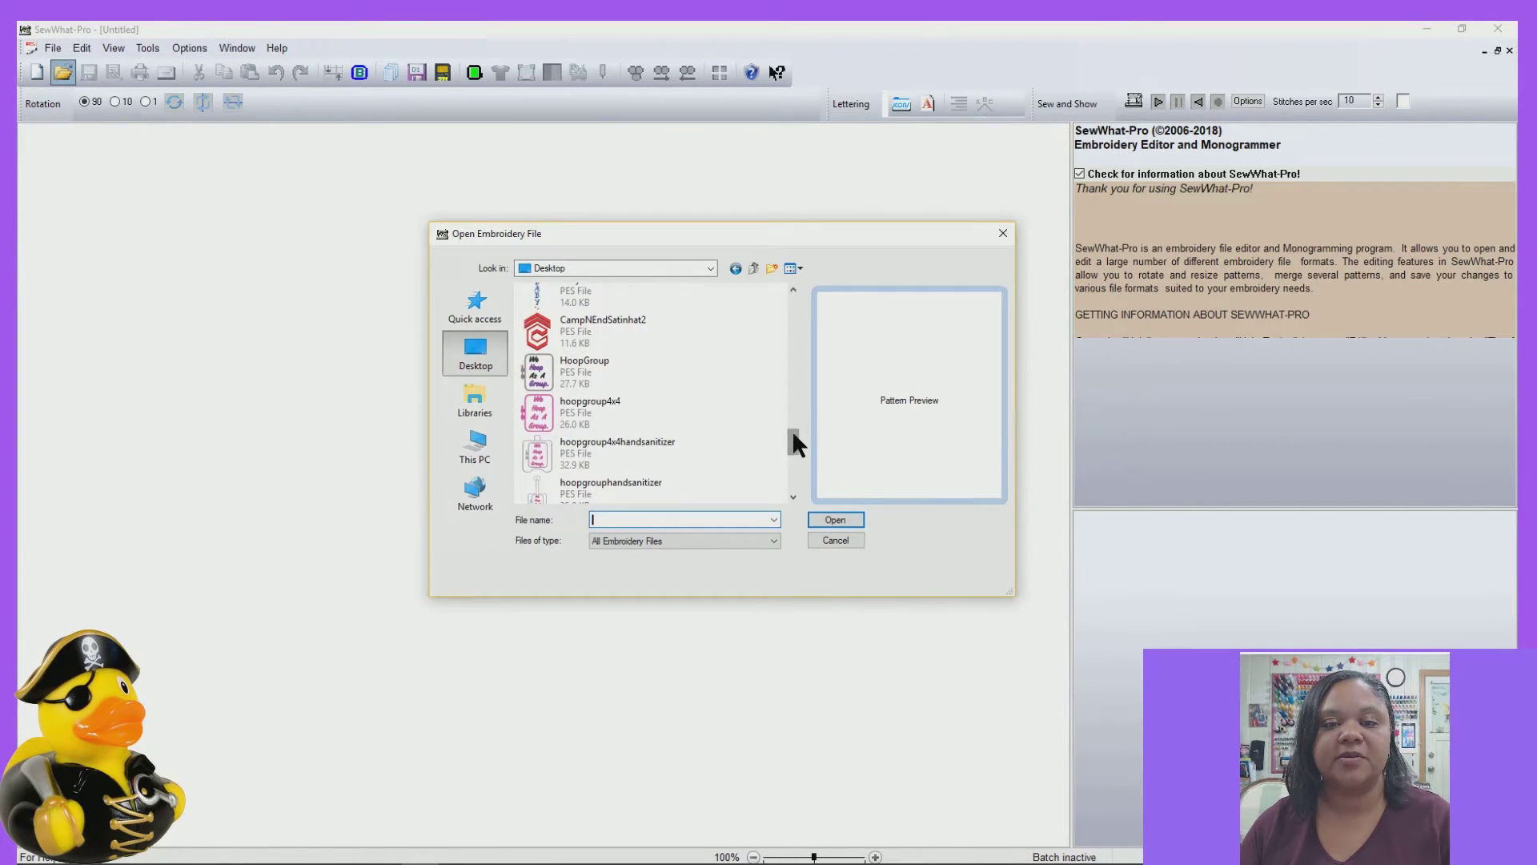
left_click(573, 402)
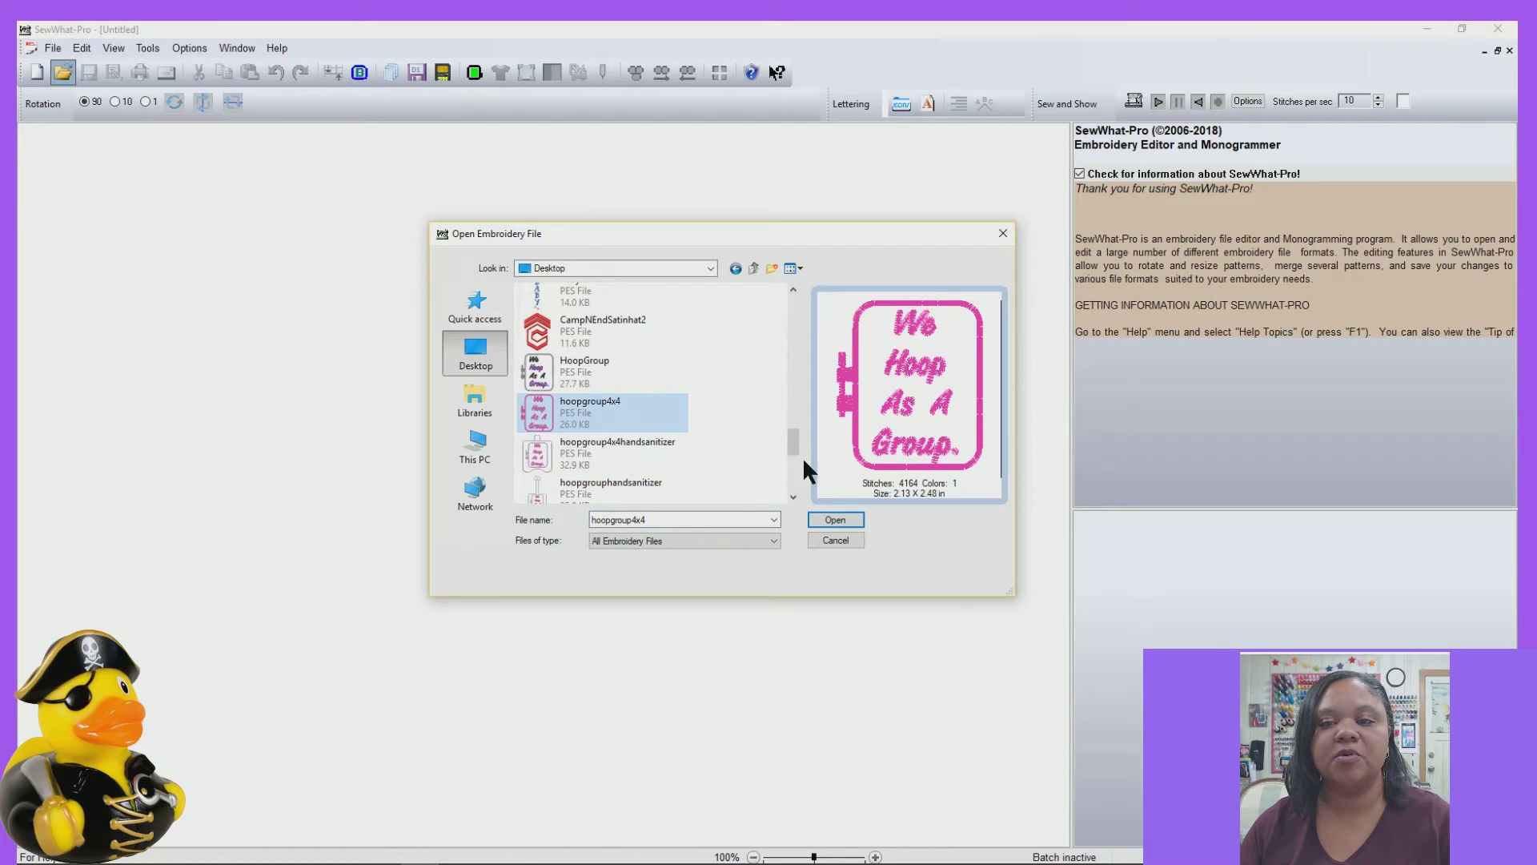
left_click(833, 521)
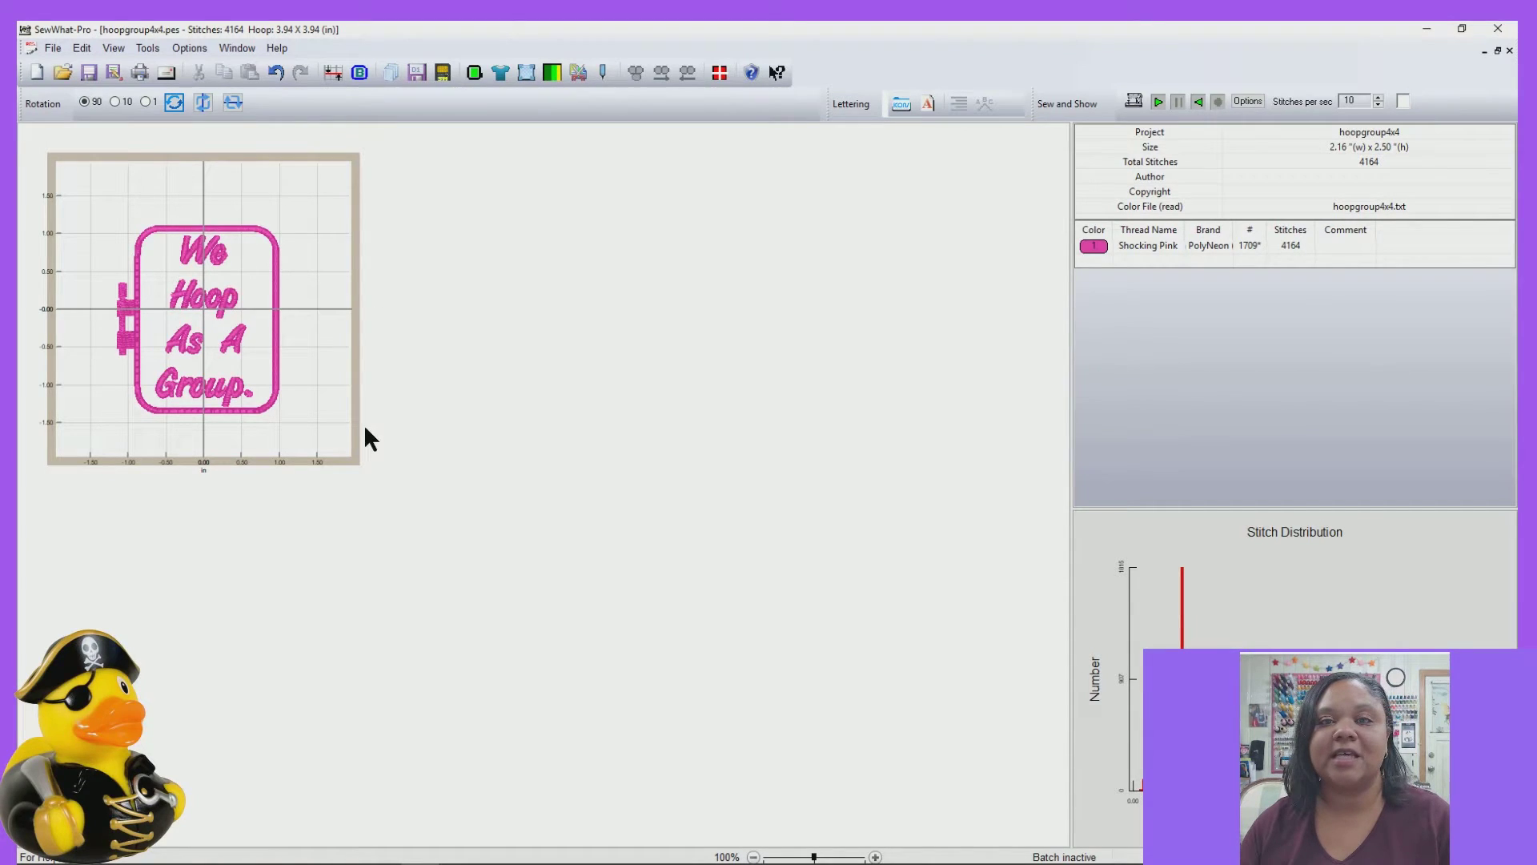
- Zoom the canvas to 200%, then select and deselect the pink 'We Hoop As A Group.' design
scroll(476, 454, "up", 3)
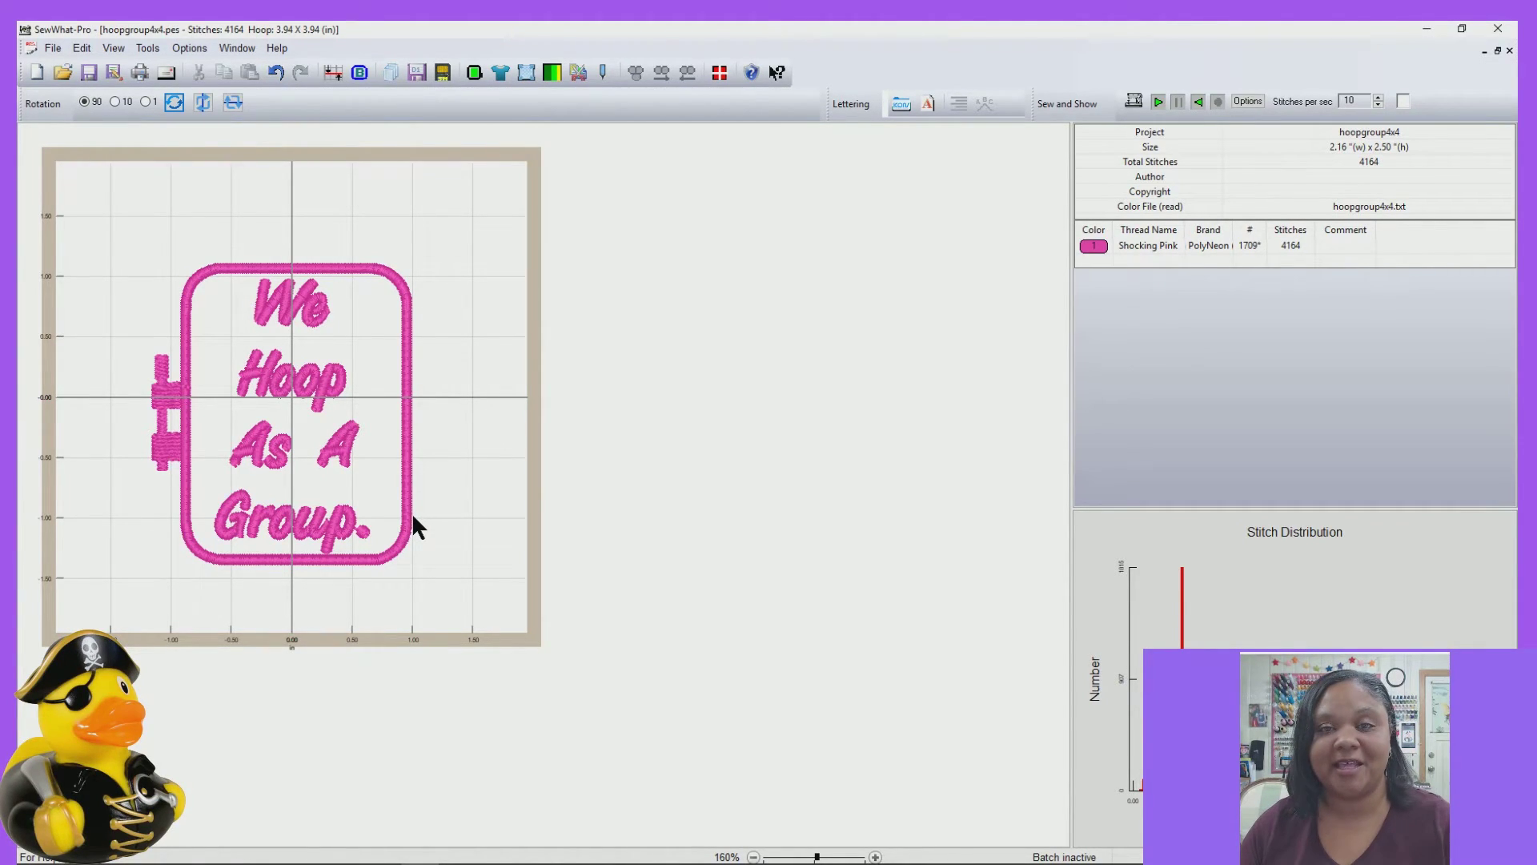
scroll(426, 421, "up", 2)
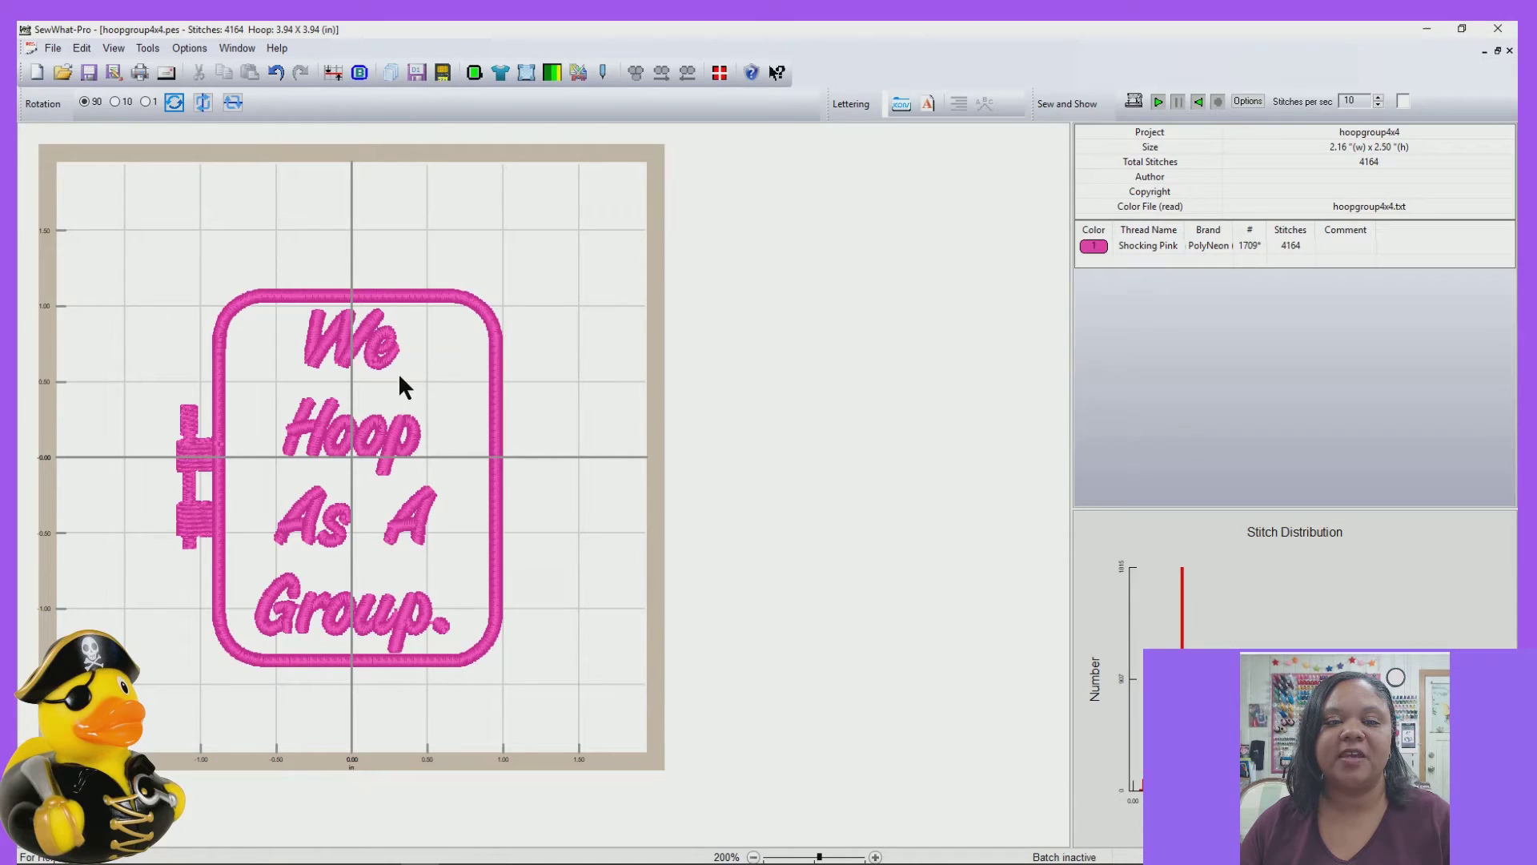
left_click(387, 423)
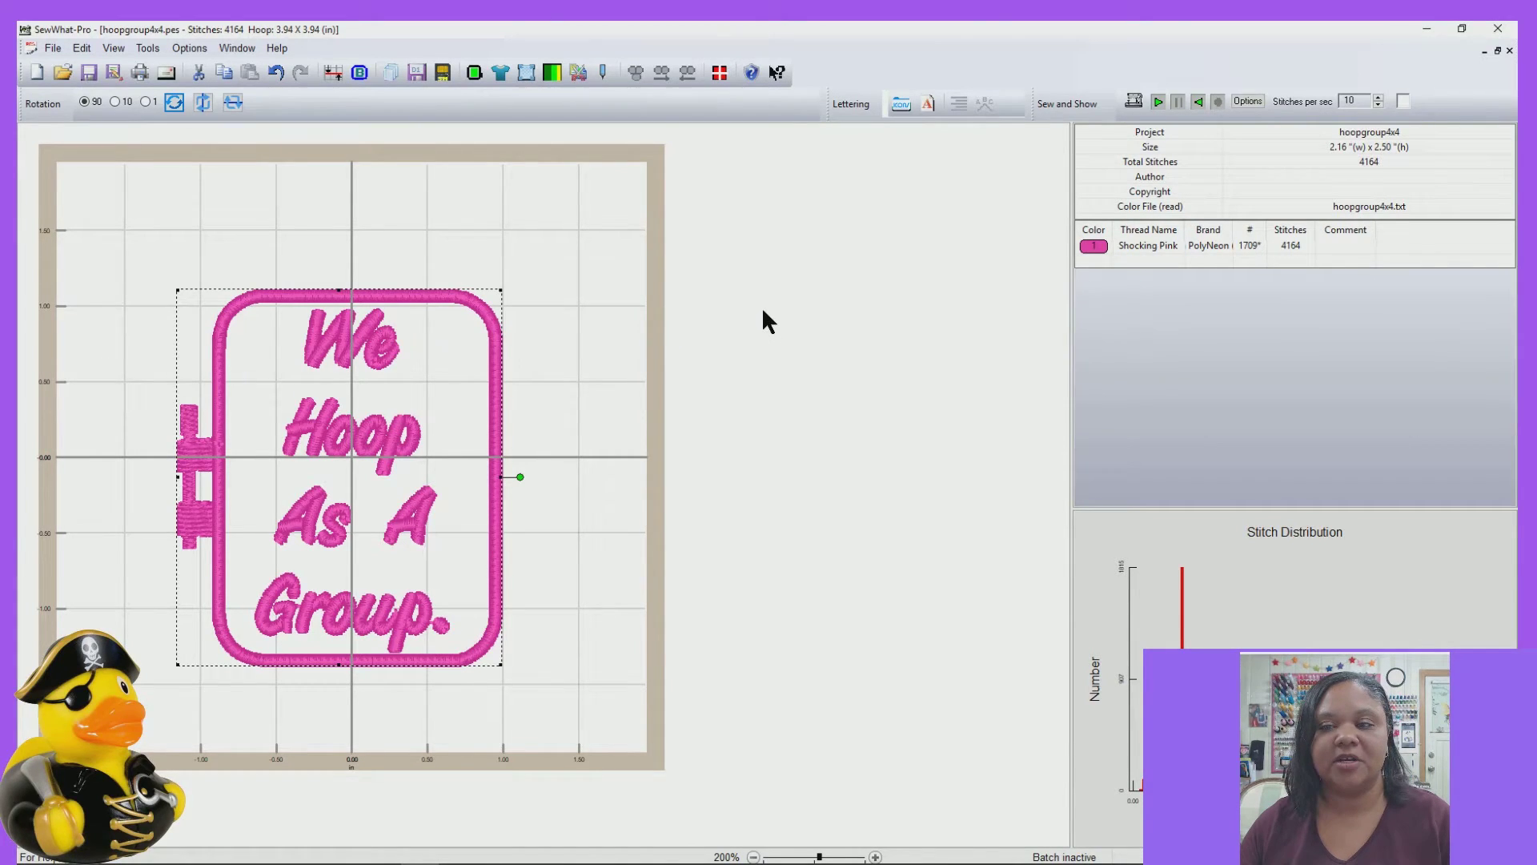
left_click(1108, 248)
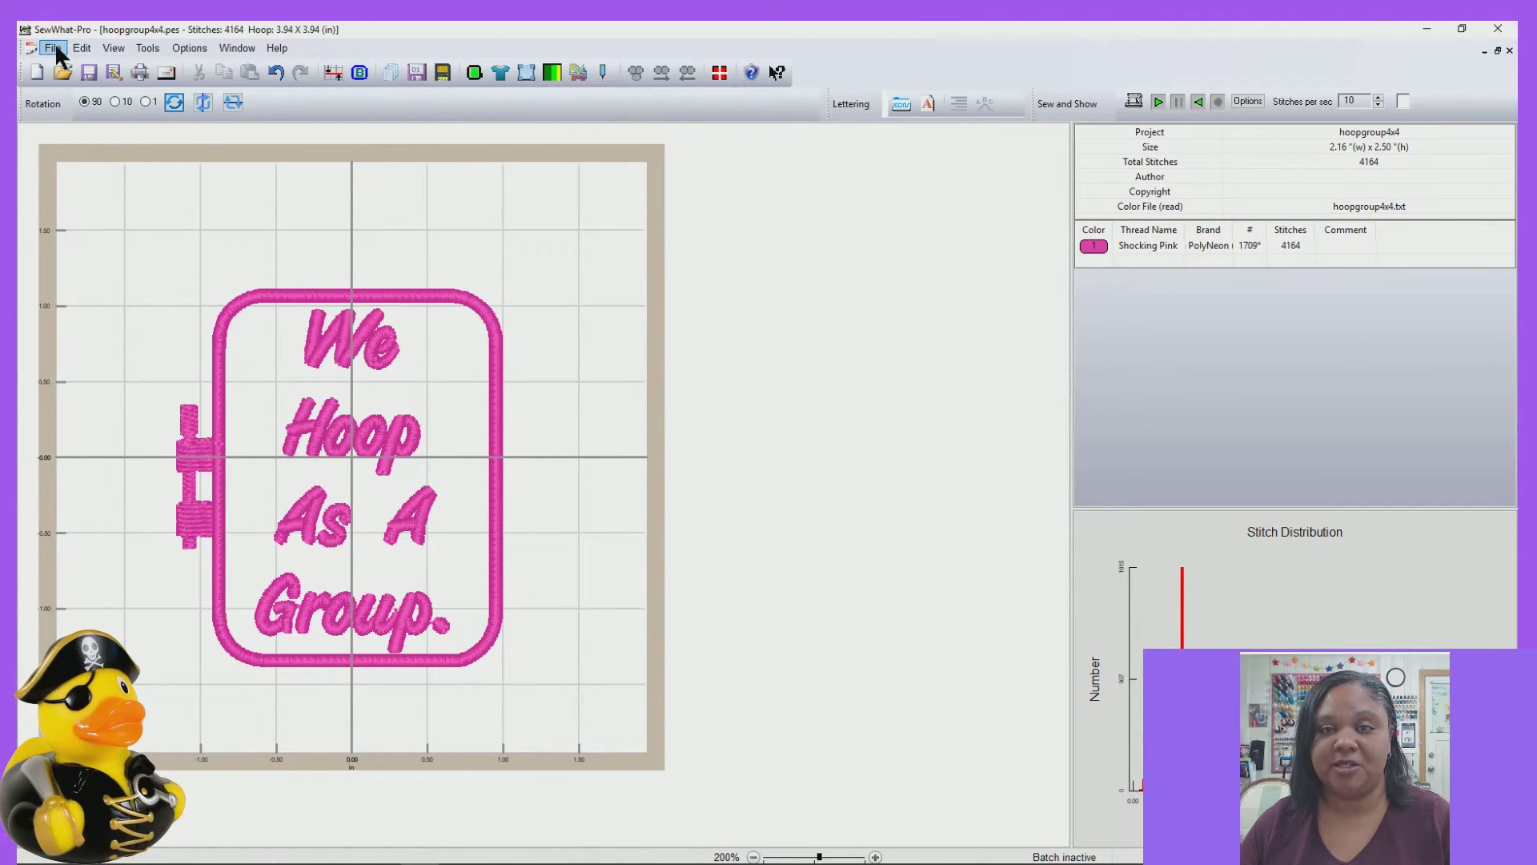
- Check the Edit menu for Split Pattern, then turn on the Split Pattern cutting toolbar
left_click(91, 48)
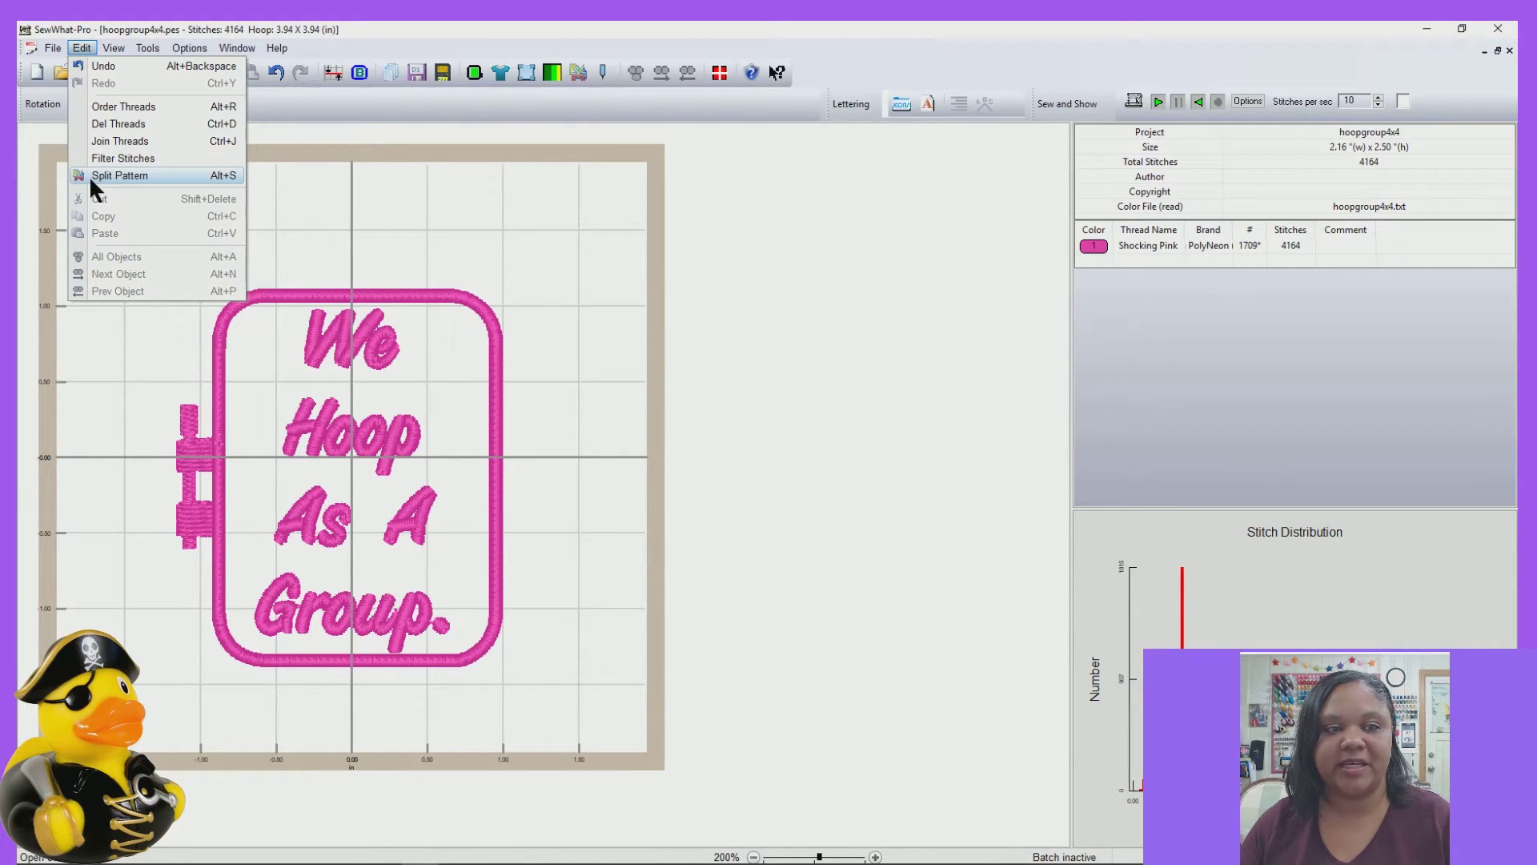
left_click(427, 189)
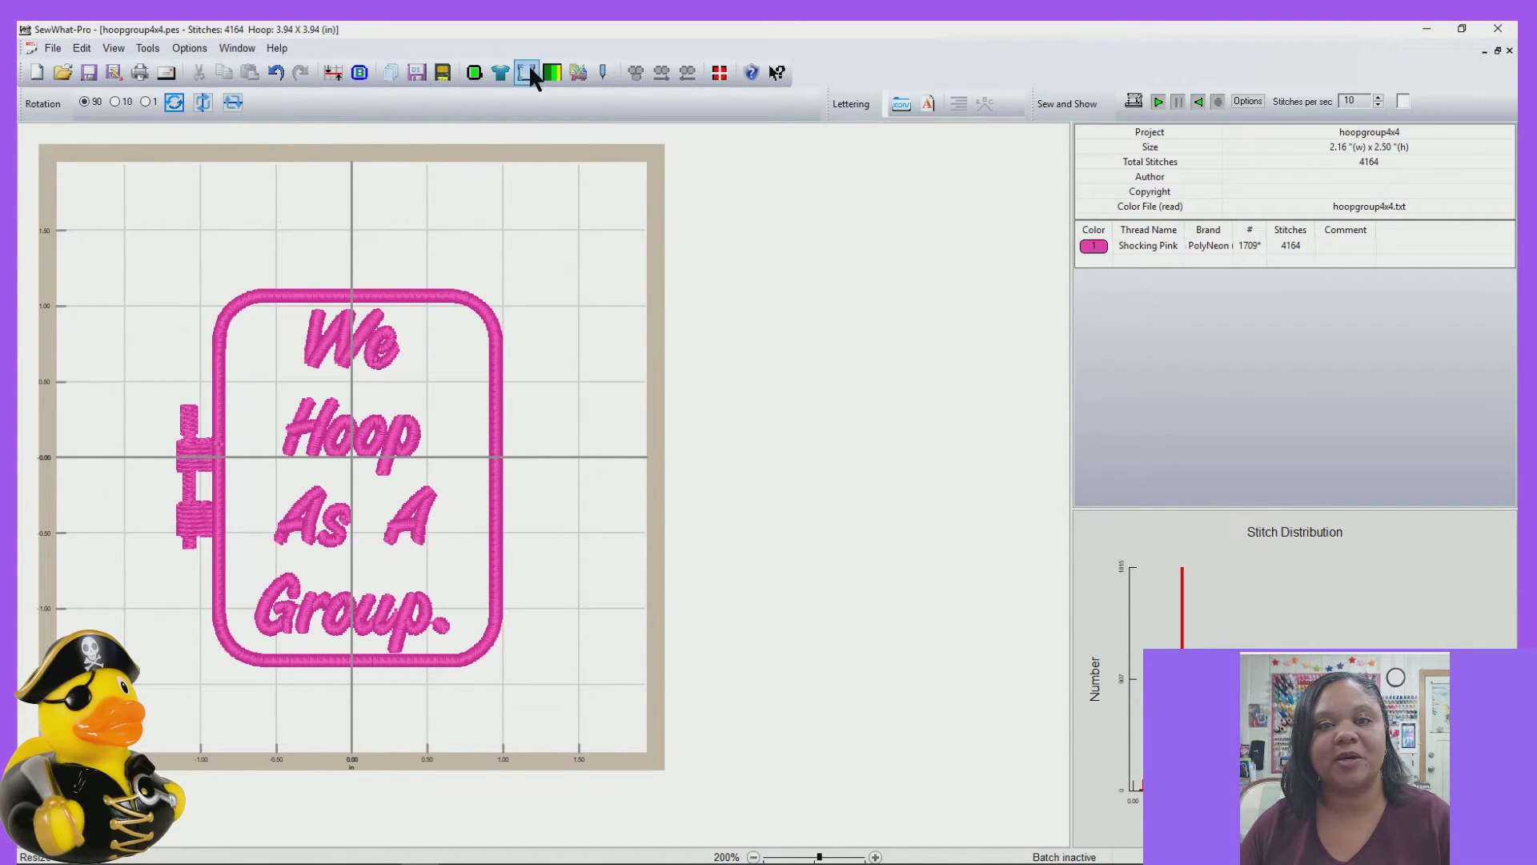
left_click(576, 80)
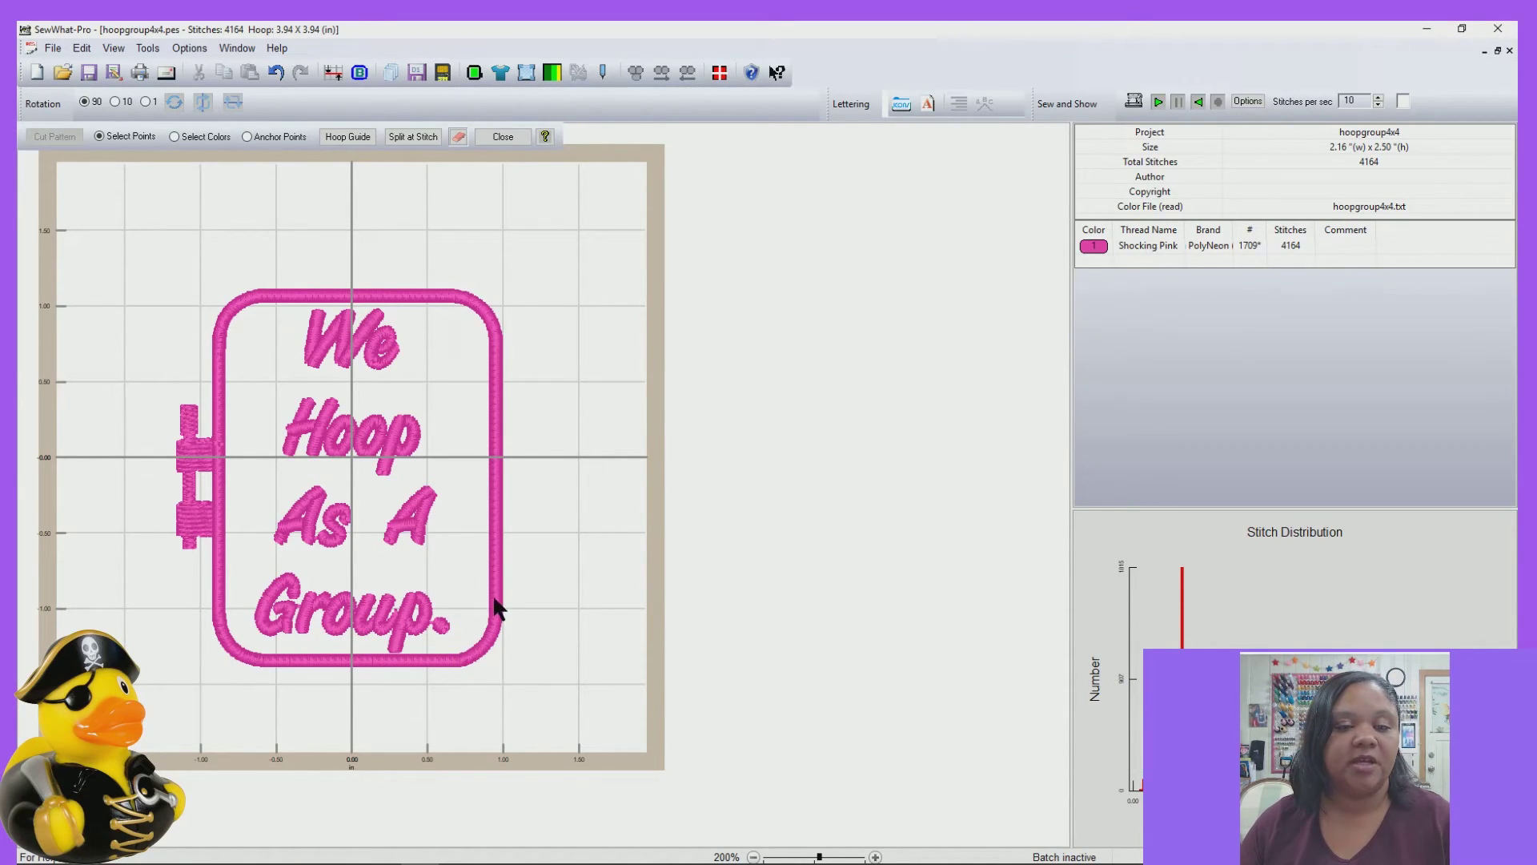
- Zoom in and uncheck View > Texture so the design shows plain stitch lines
scroll(497, 601, "up", 5)
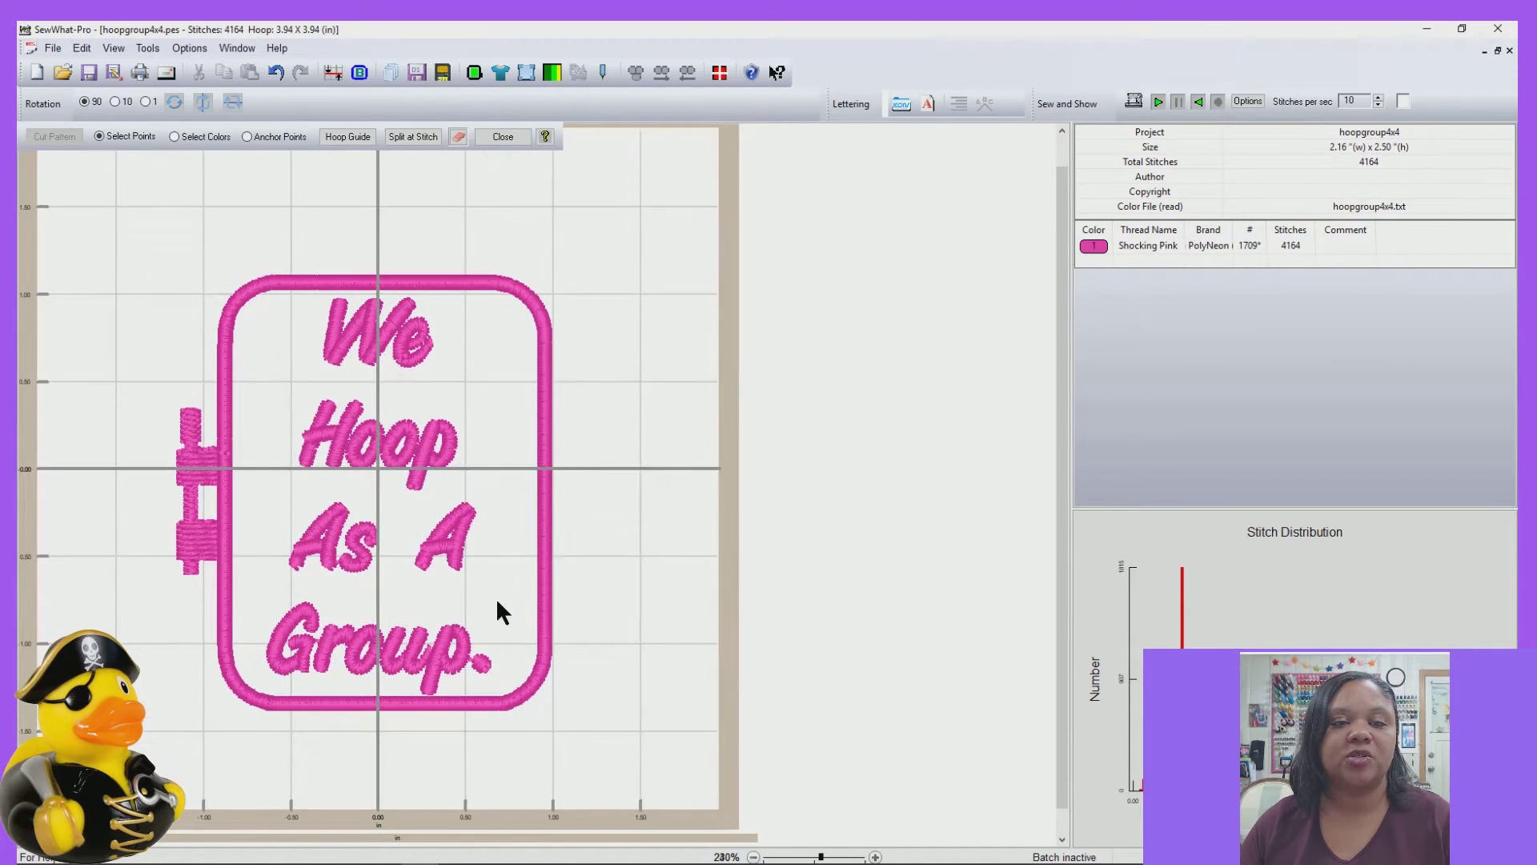
scroll(496, 598, "up", 3)
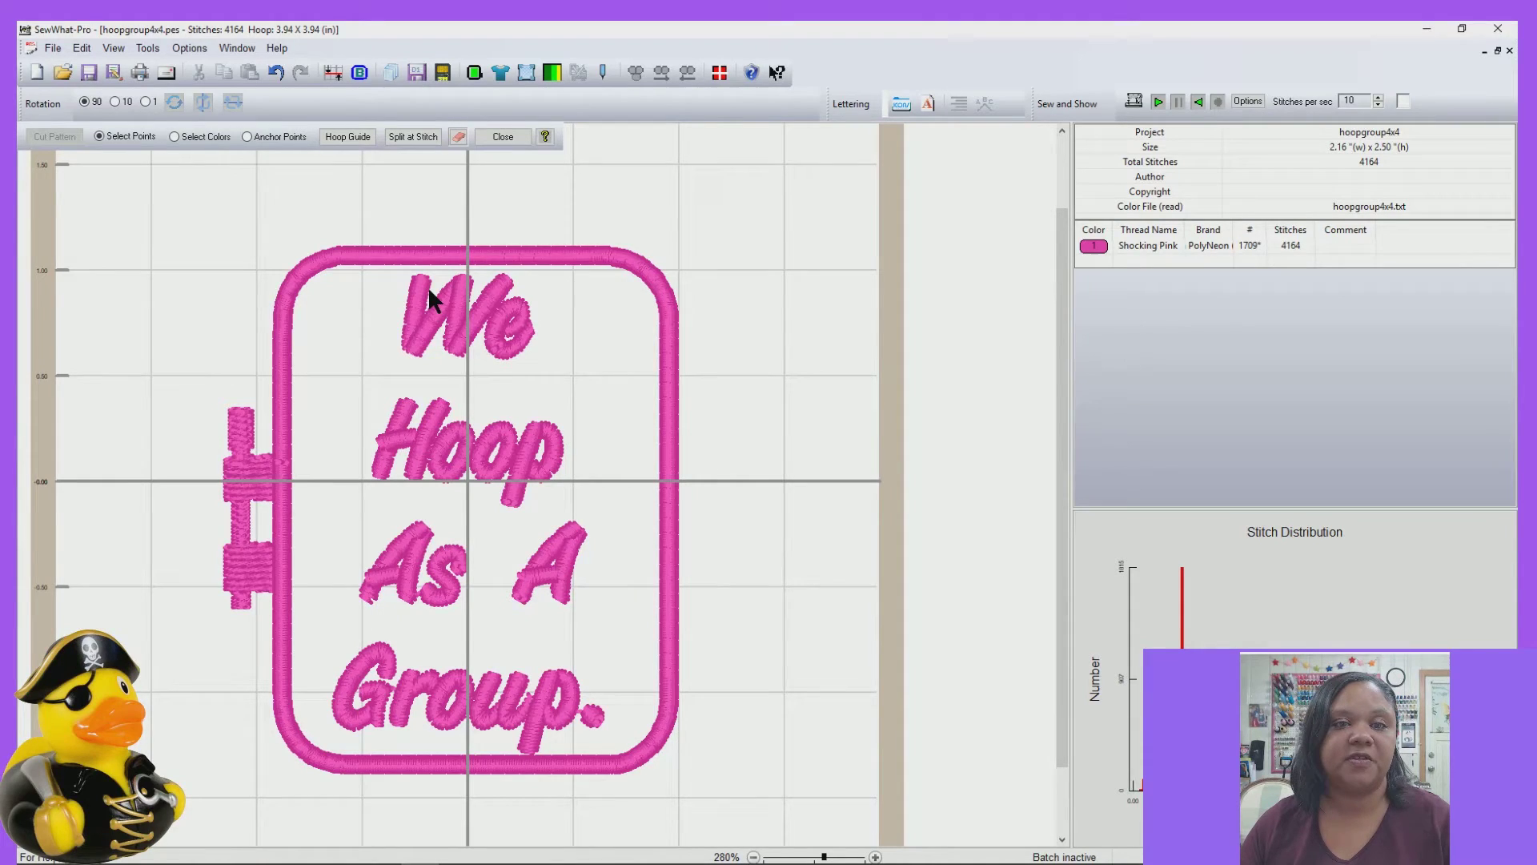
left_click(114, 48)
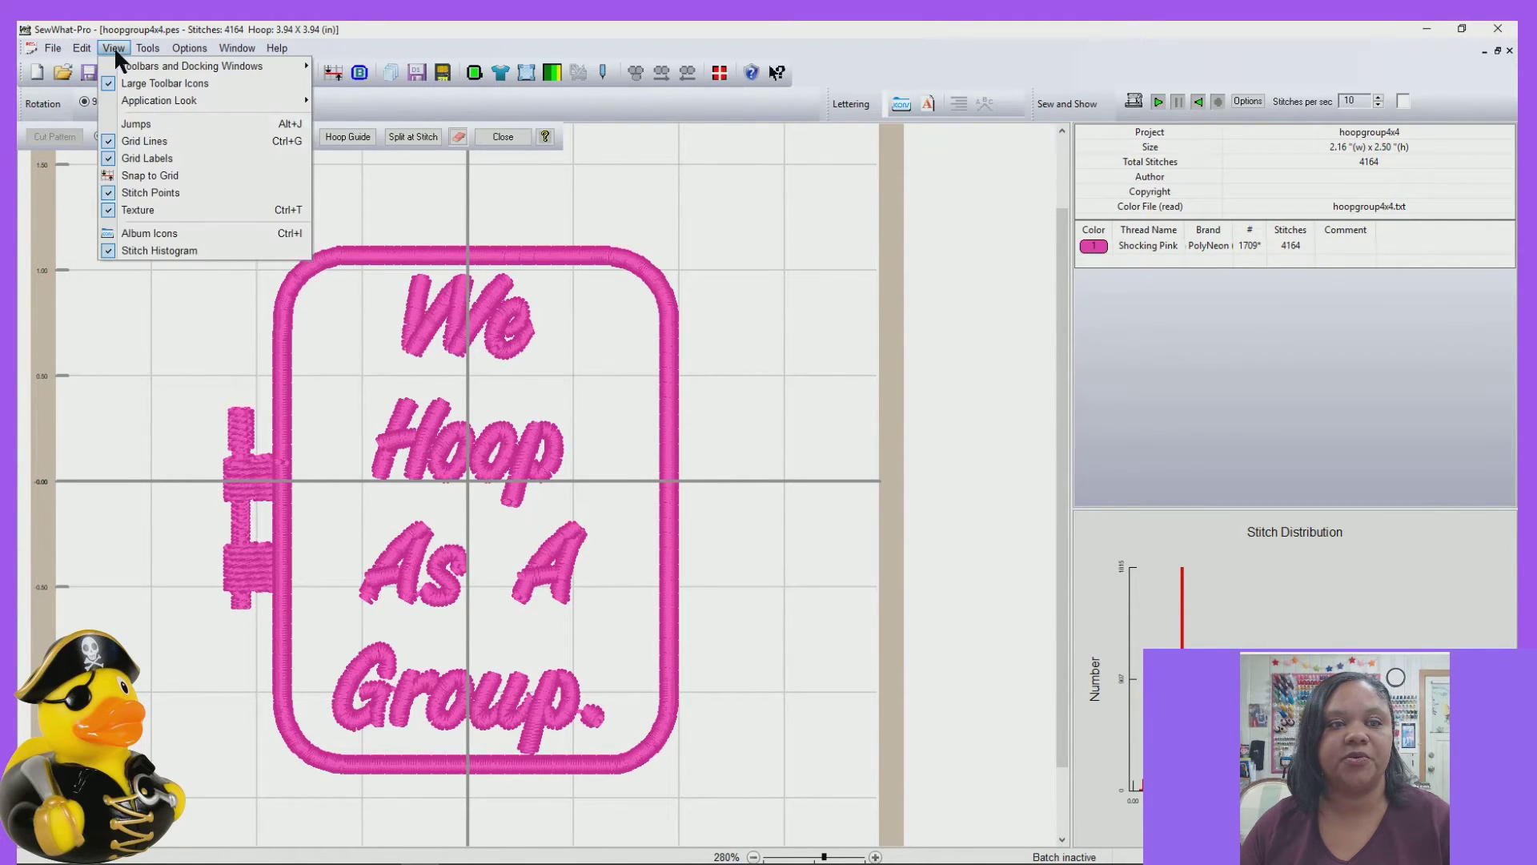
left_click(136, 215)
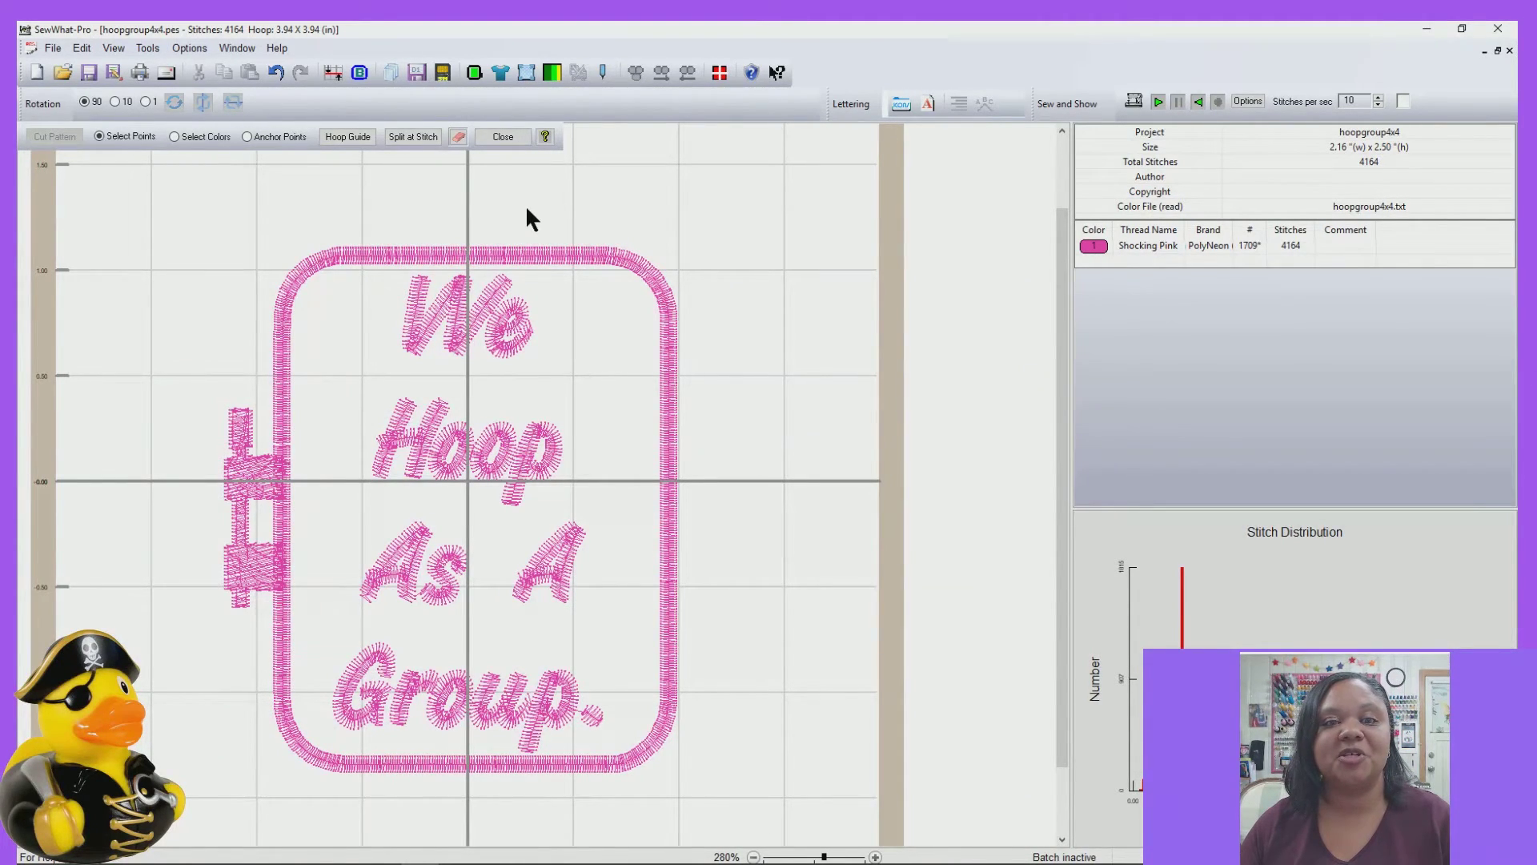
- Zoom the canvas to 300% around the frame's top-left border
scroll(527, 216, "up", 2)
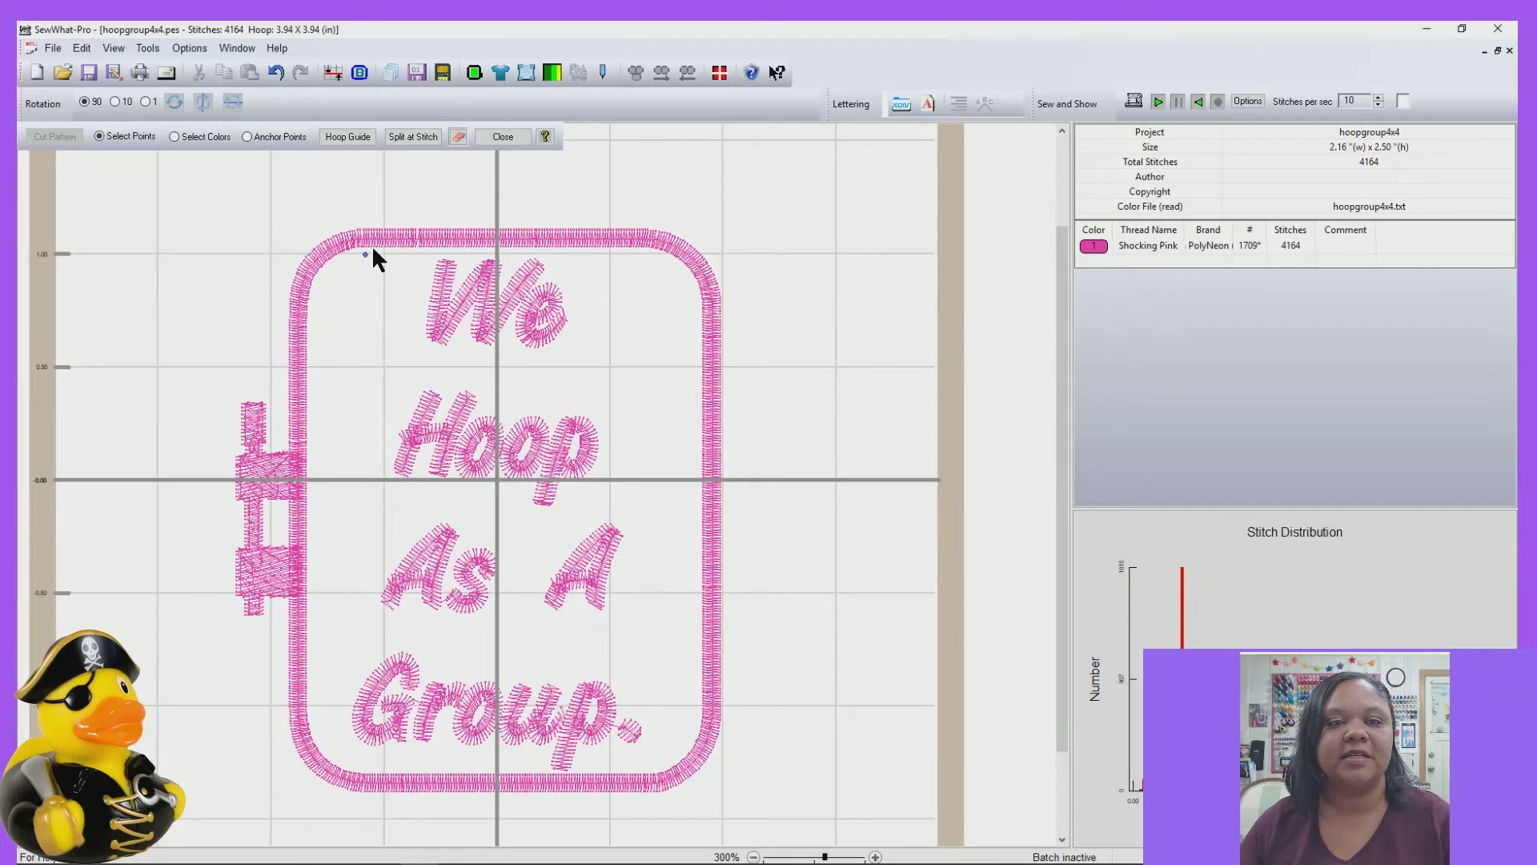
- Place cut points inside the frame's top-right corner and down its right side
scroll(401, 271, "up", 2)
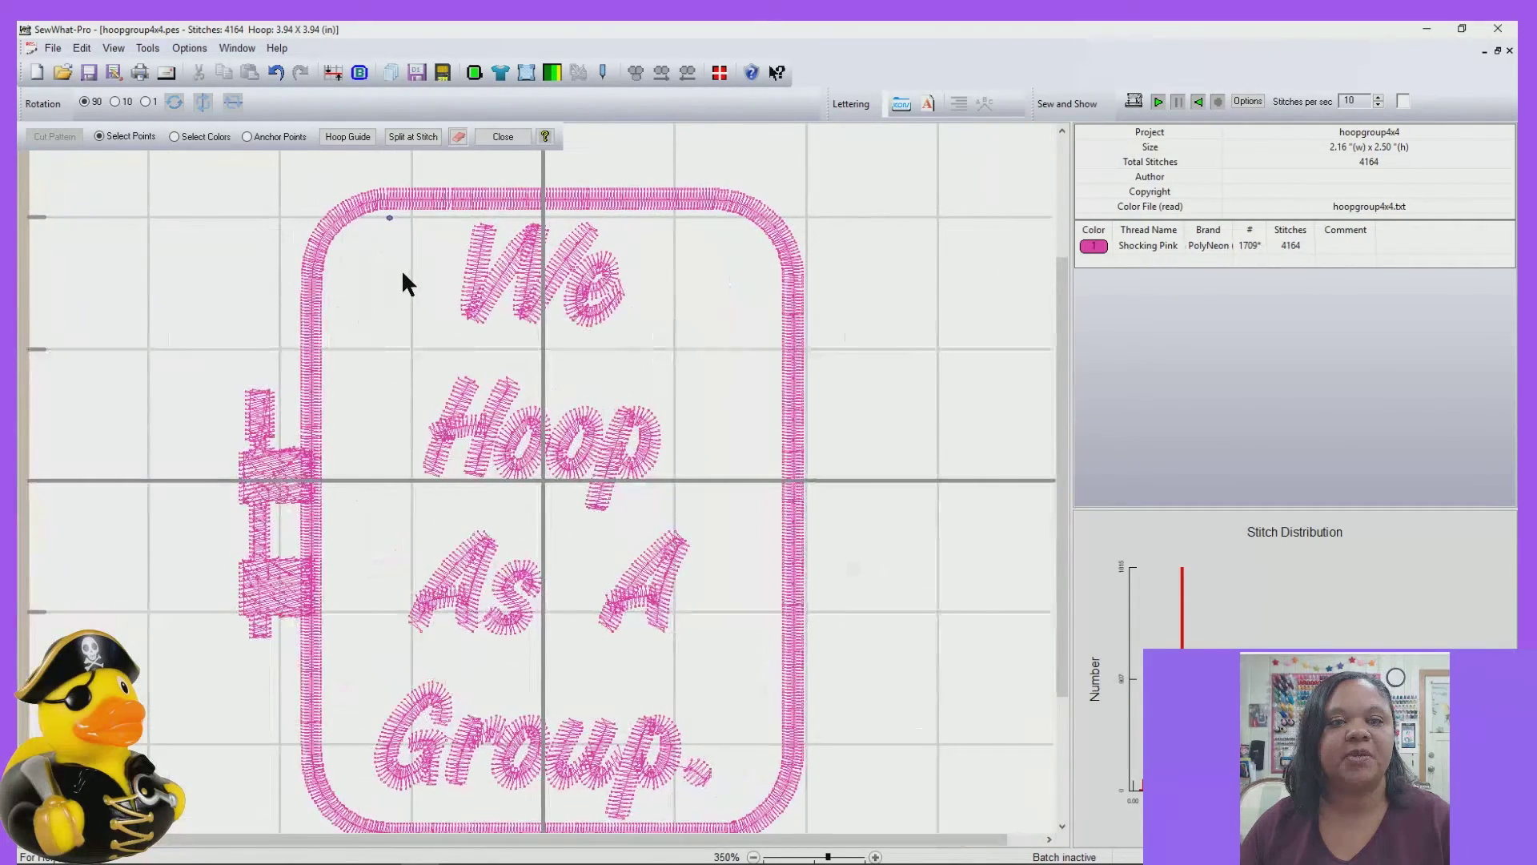
scroll(401, 269, "down", 2)
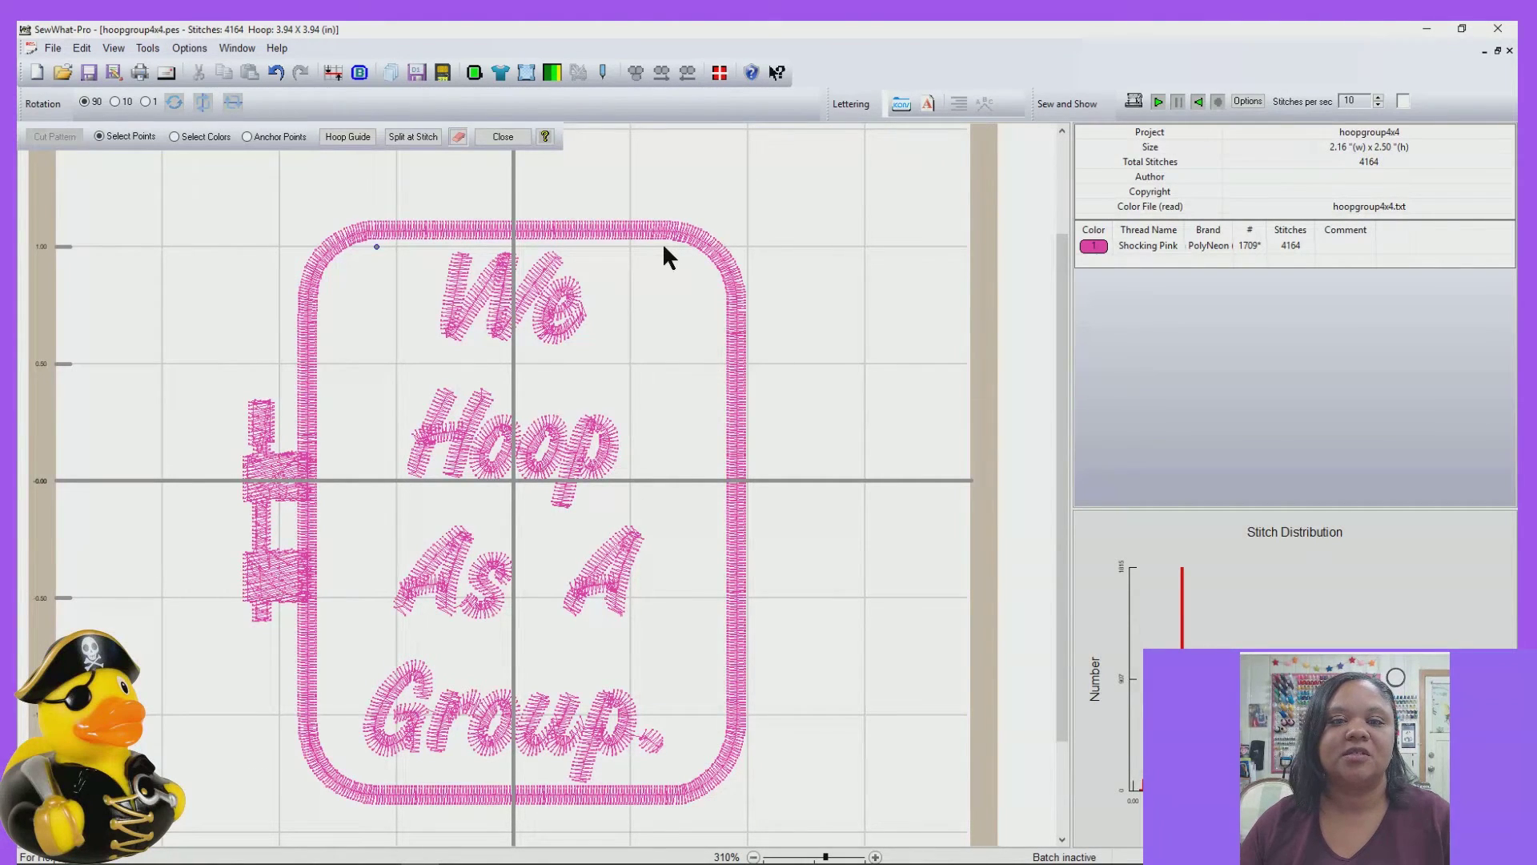
left_click(663, 248)
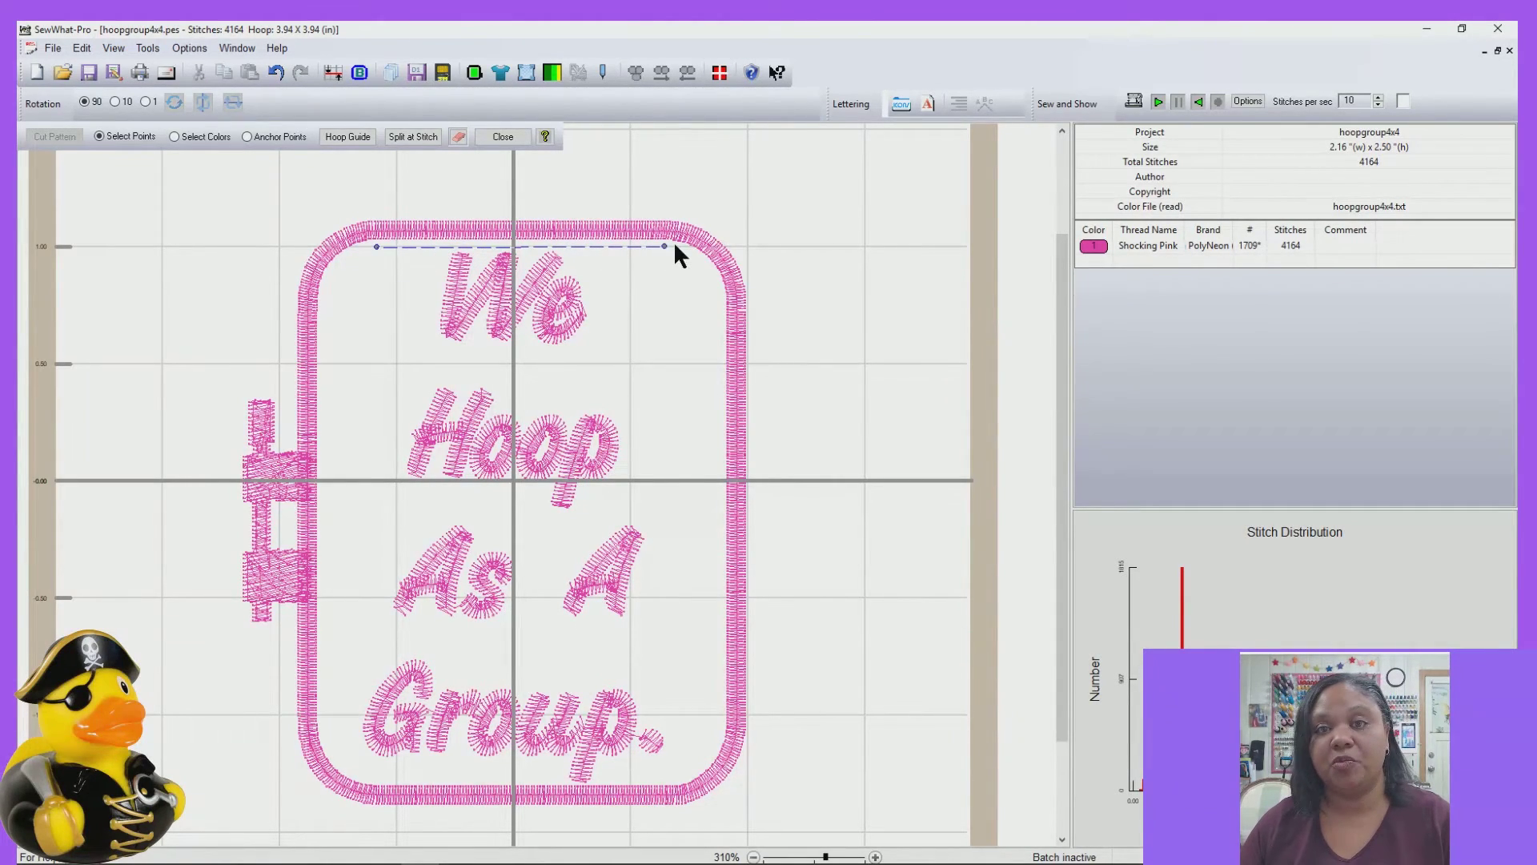
scroll(551, 232, "up", 3)
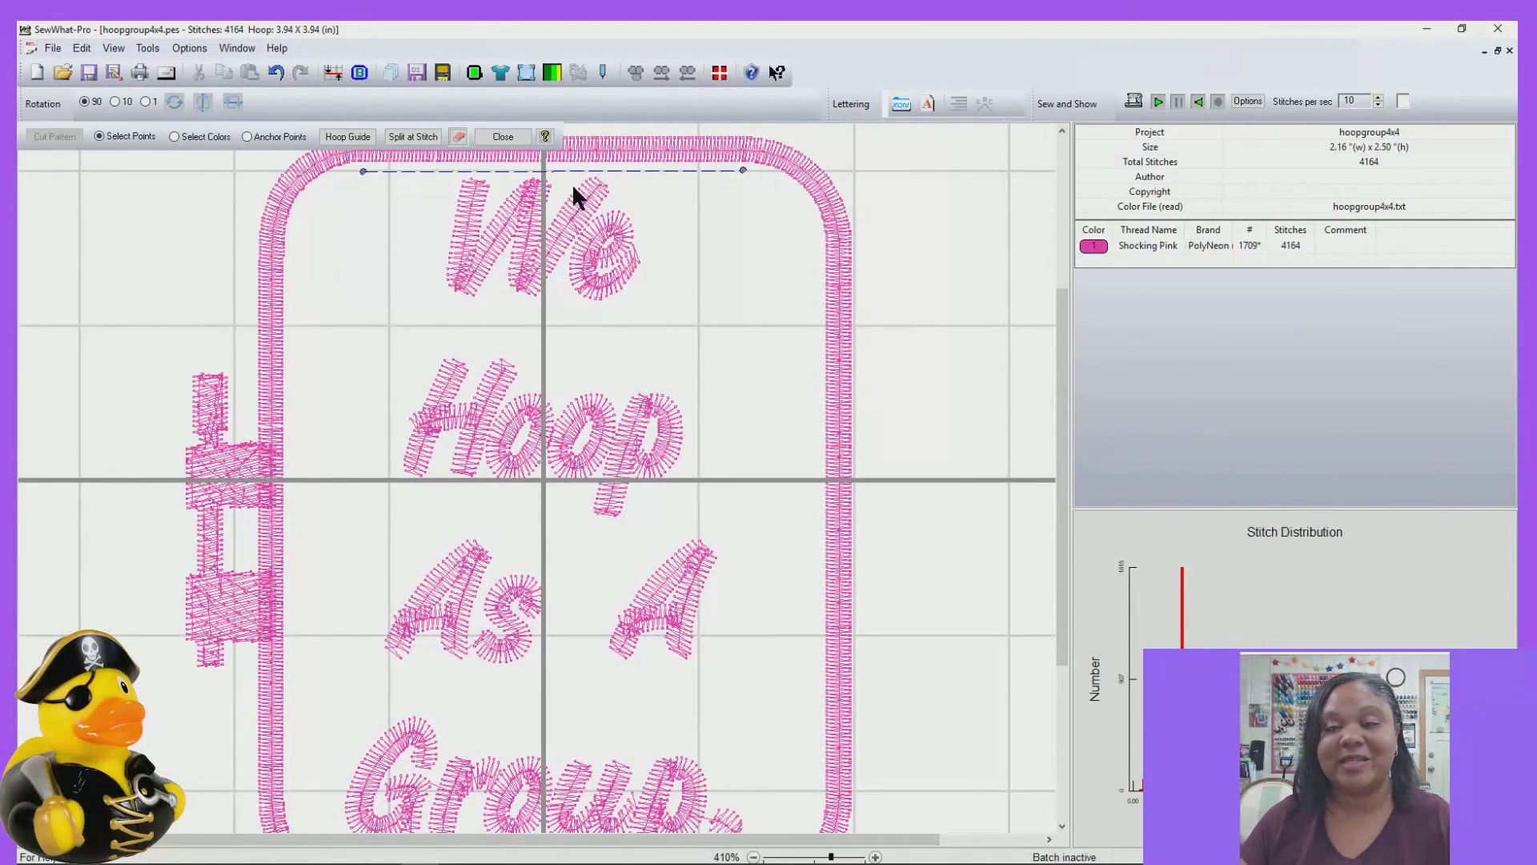
scroll(589, 194, "down", 1)
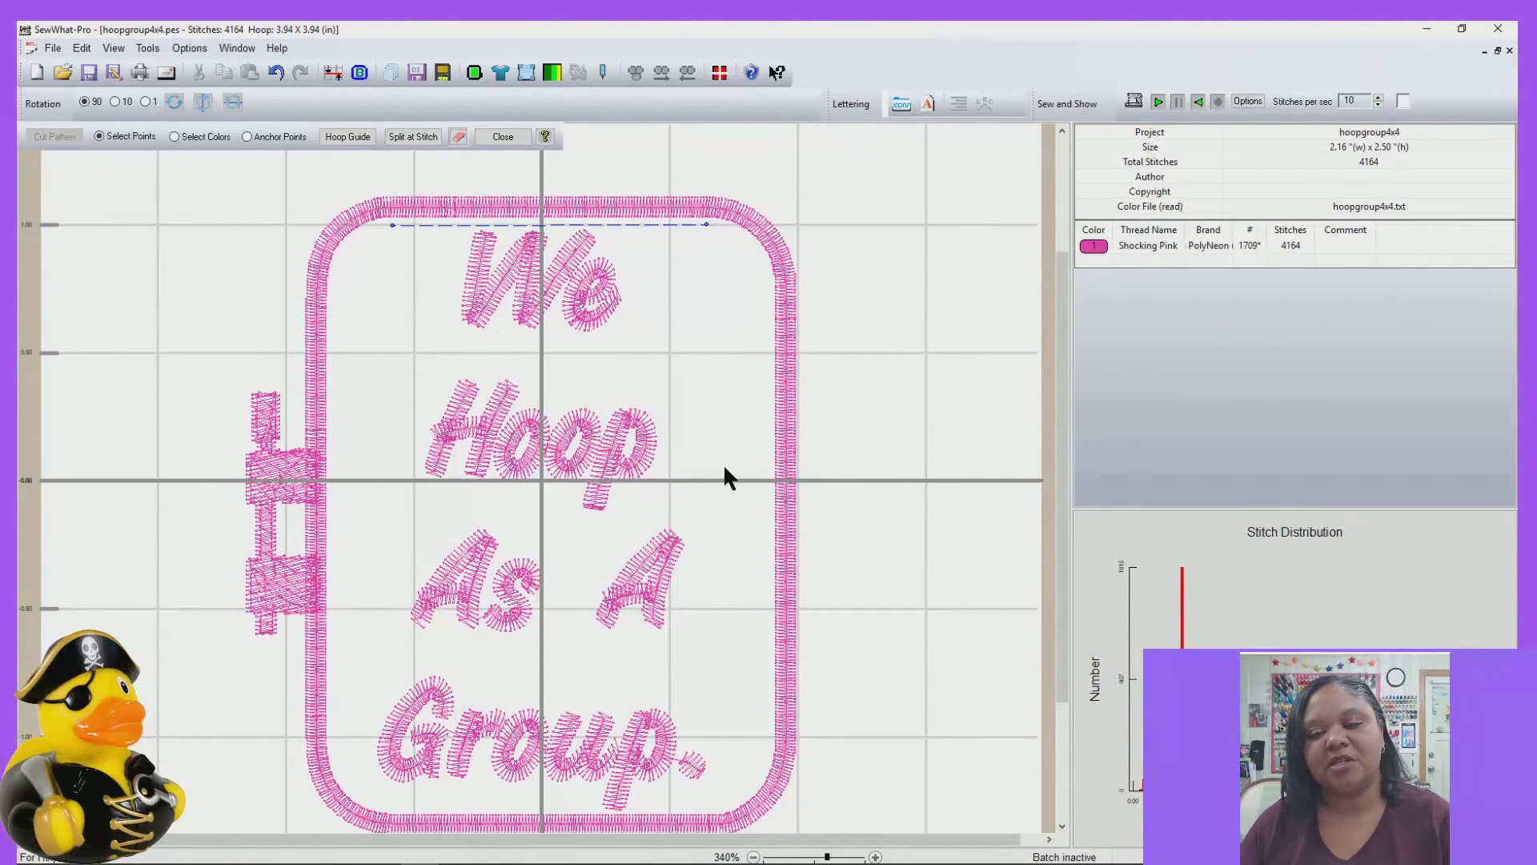
left_click(734, 795)
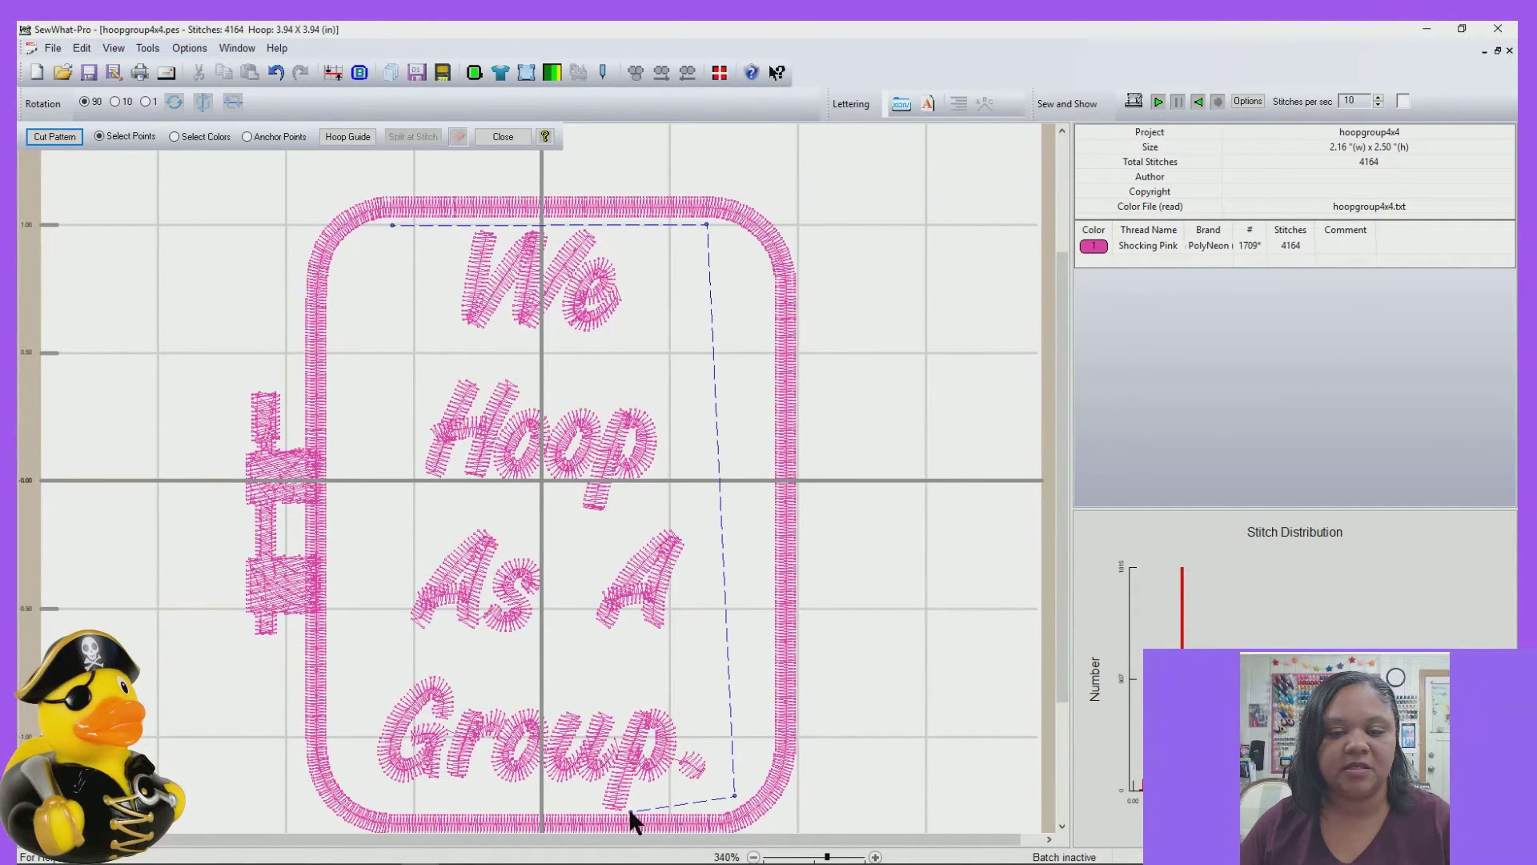
- Add the bottom-left cut point and close the outline at the starting point around the lettering
scroll(654, 791, "up", 3)
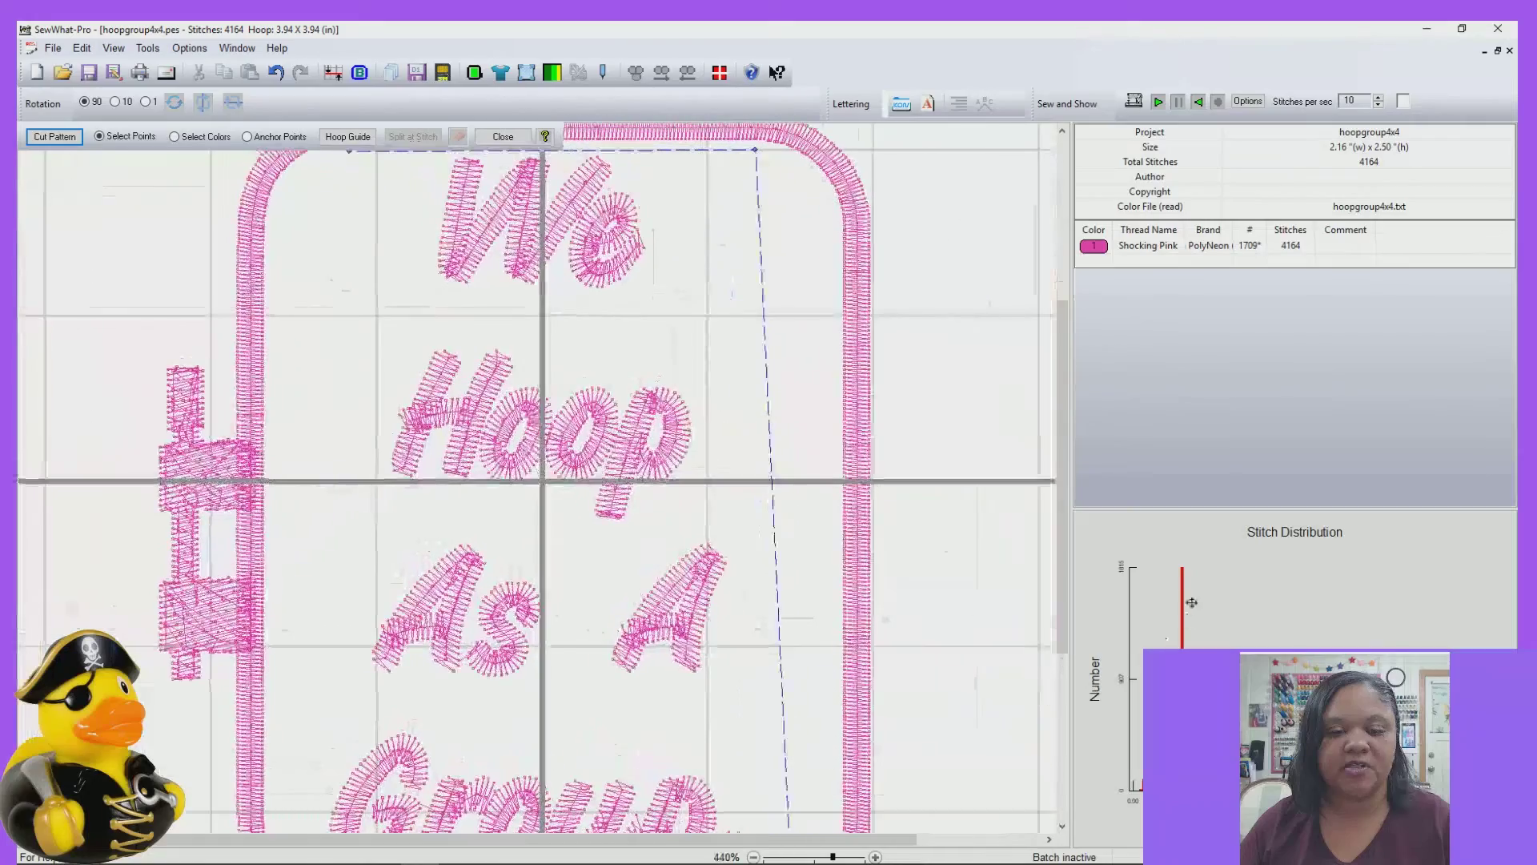
left_click_drag(1060, 518, 1062, 680)
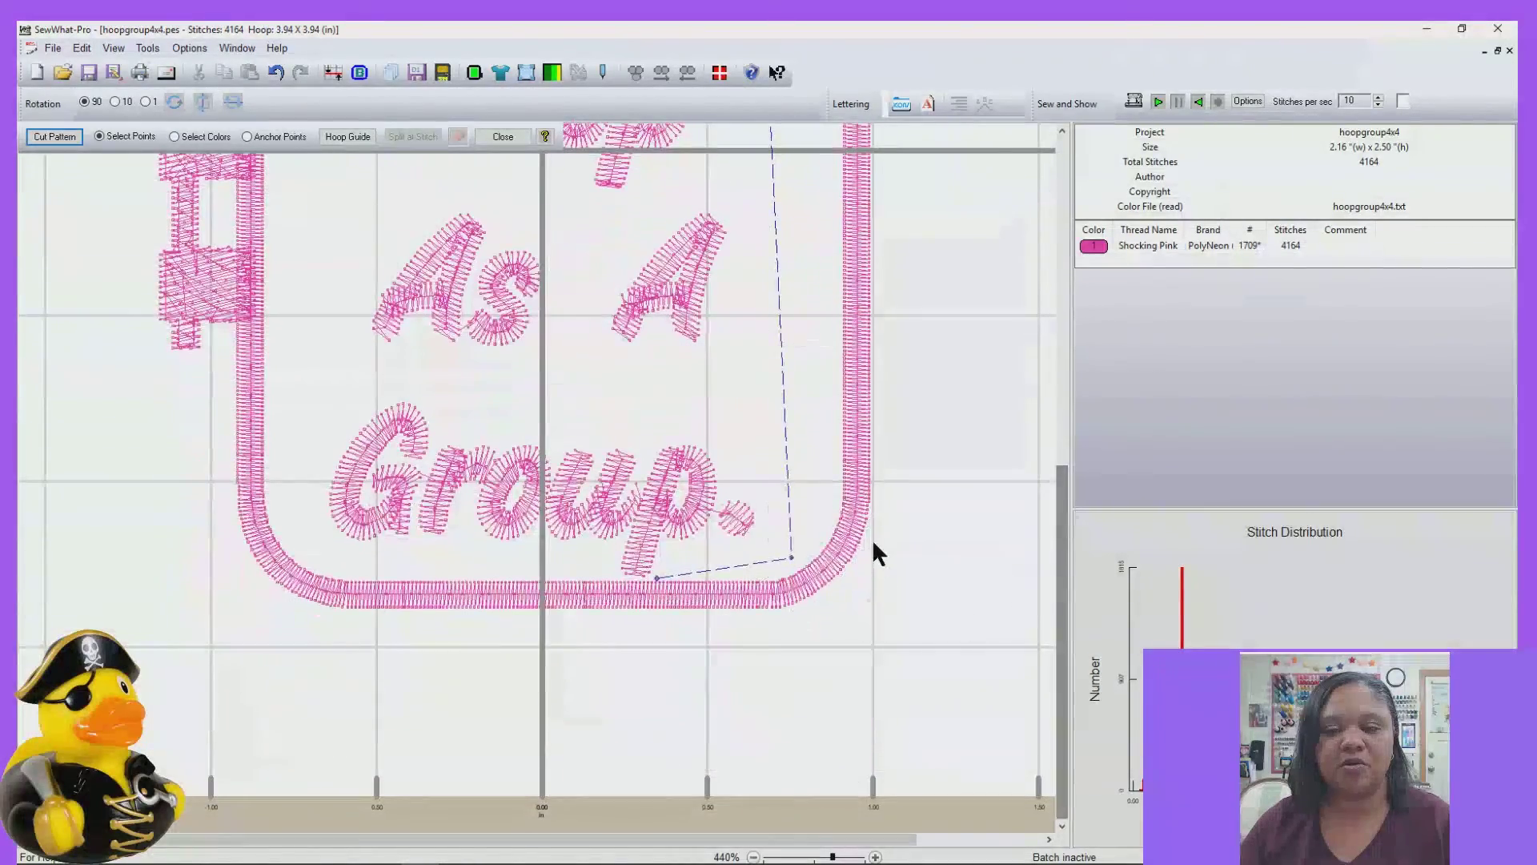
scroll(874, 544, "up", 3)
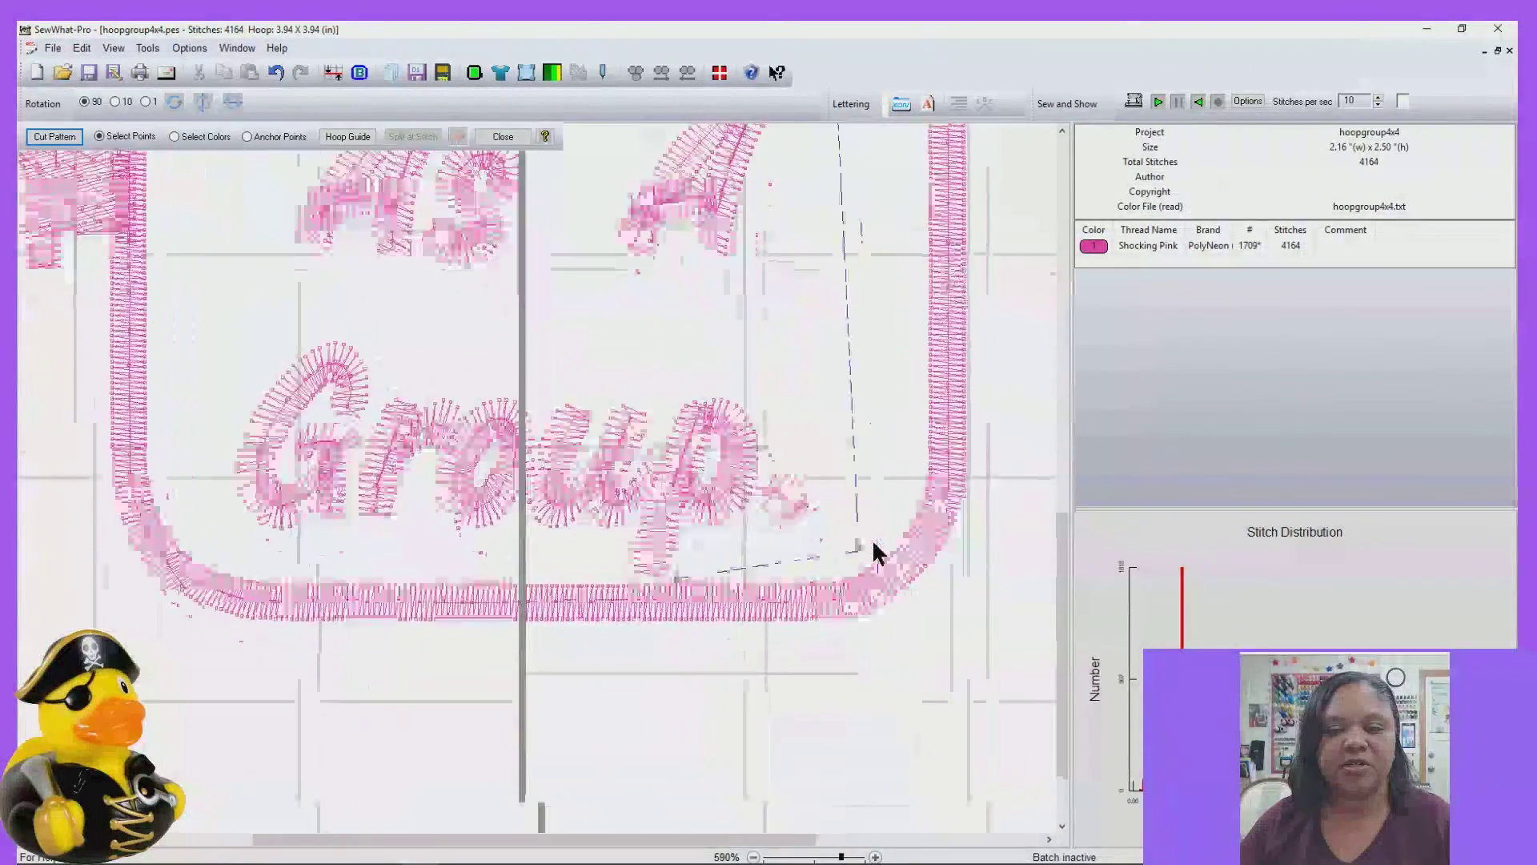
scroll(873, 543, "up", 1)
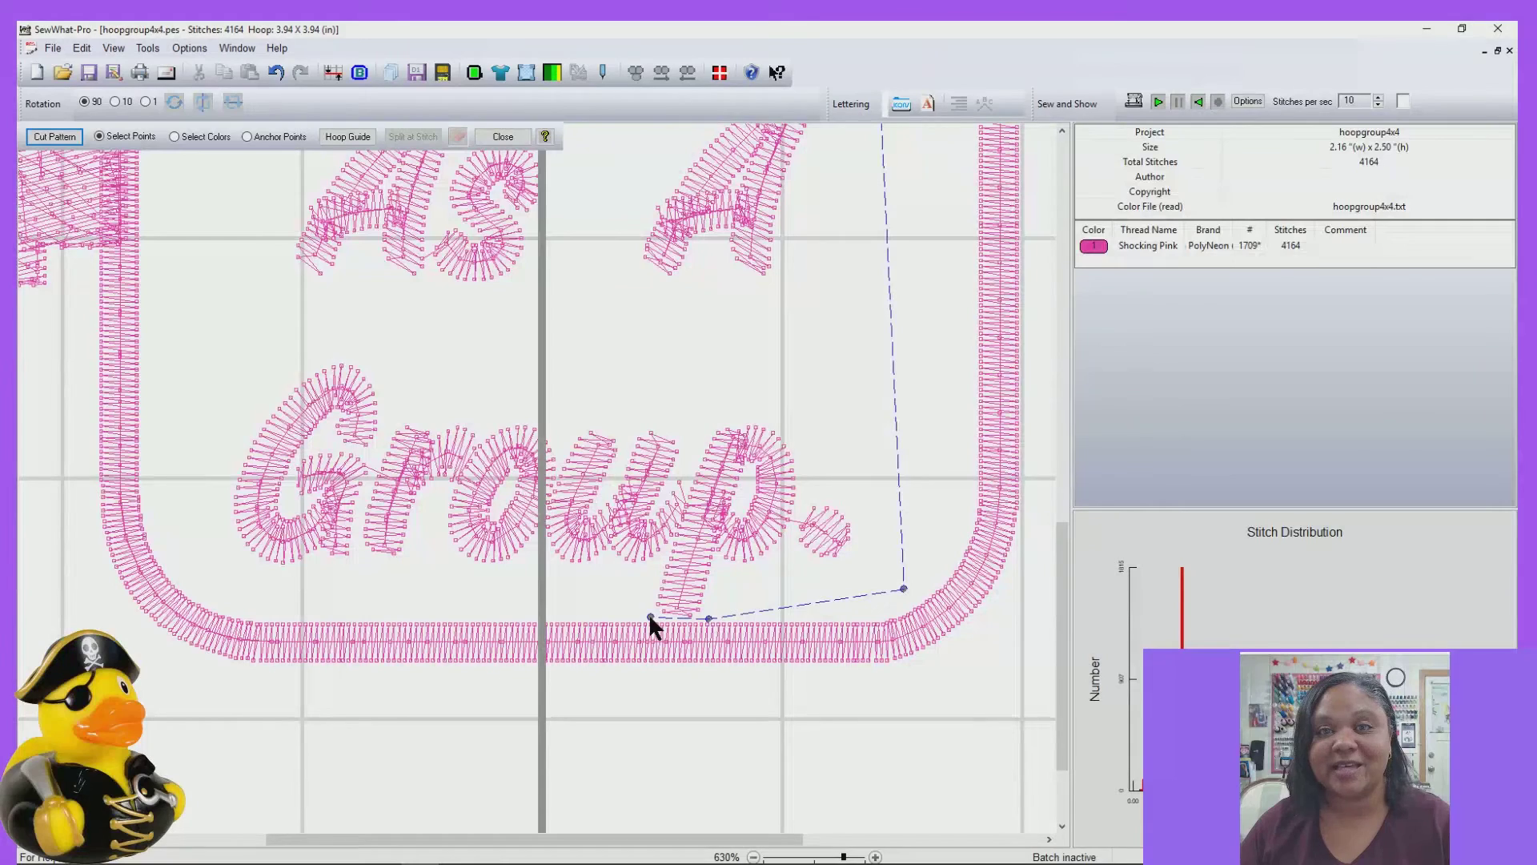
left_click(220, 578)
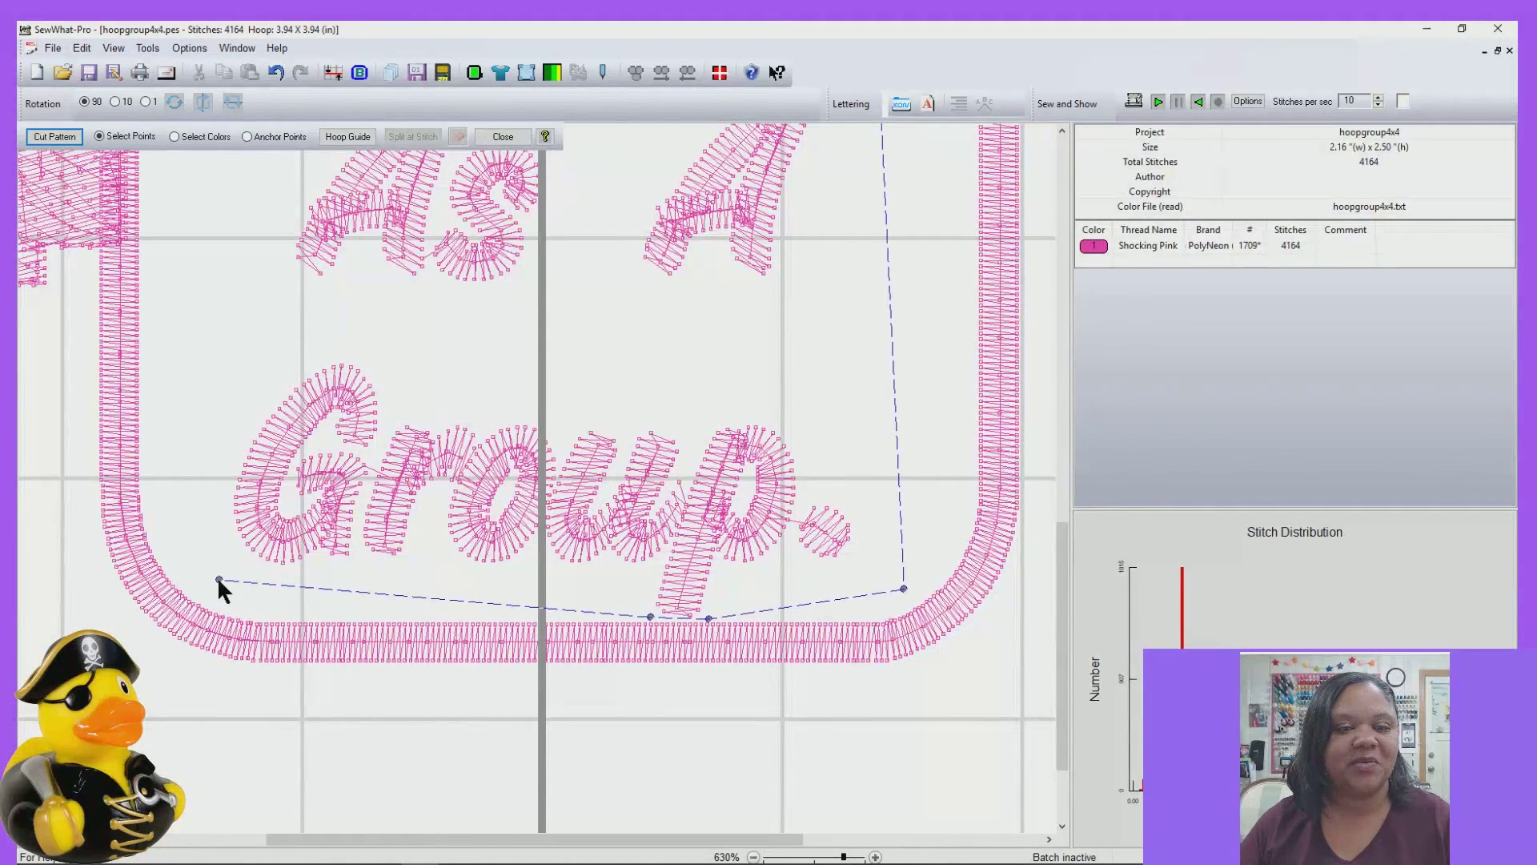
scroll(222, 458, "down", 2)
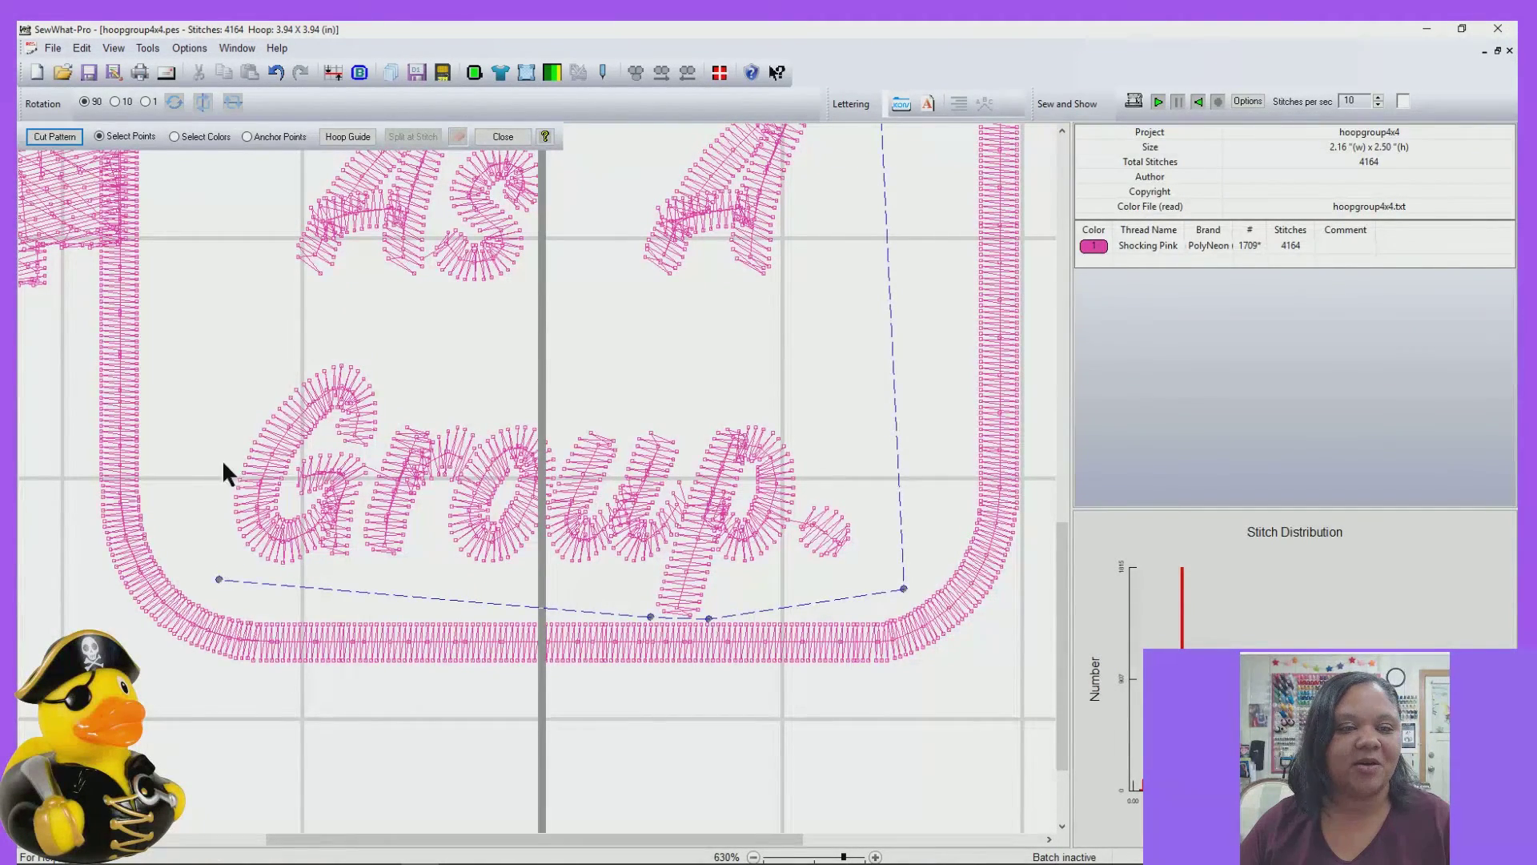
scroll(226, 452, "down", 2)
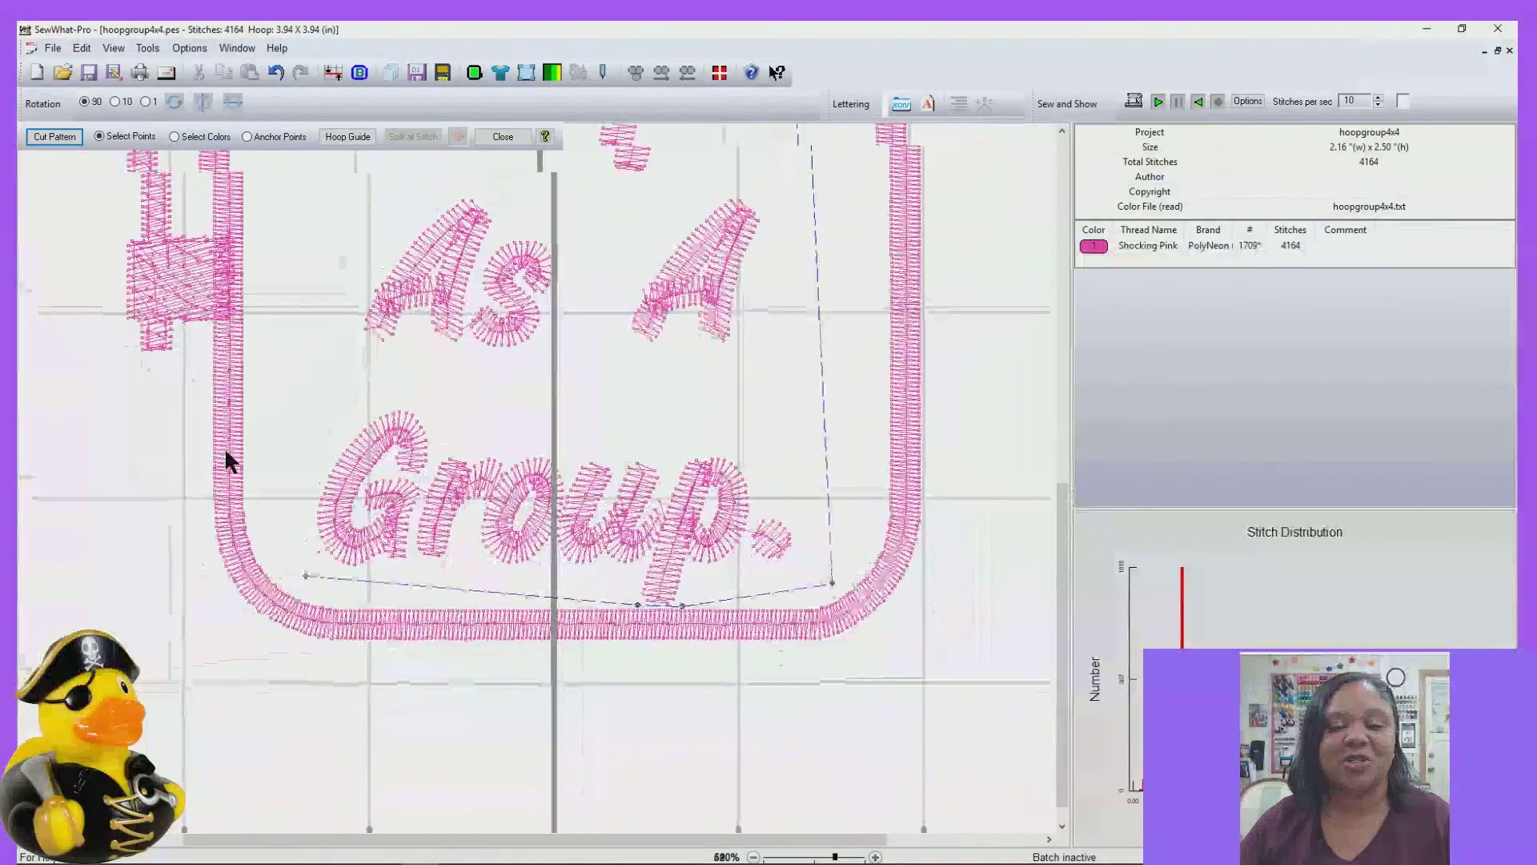
scroll(228, 457, "down", 2)
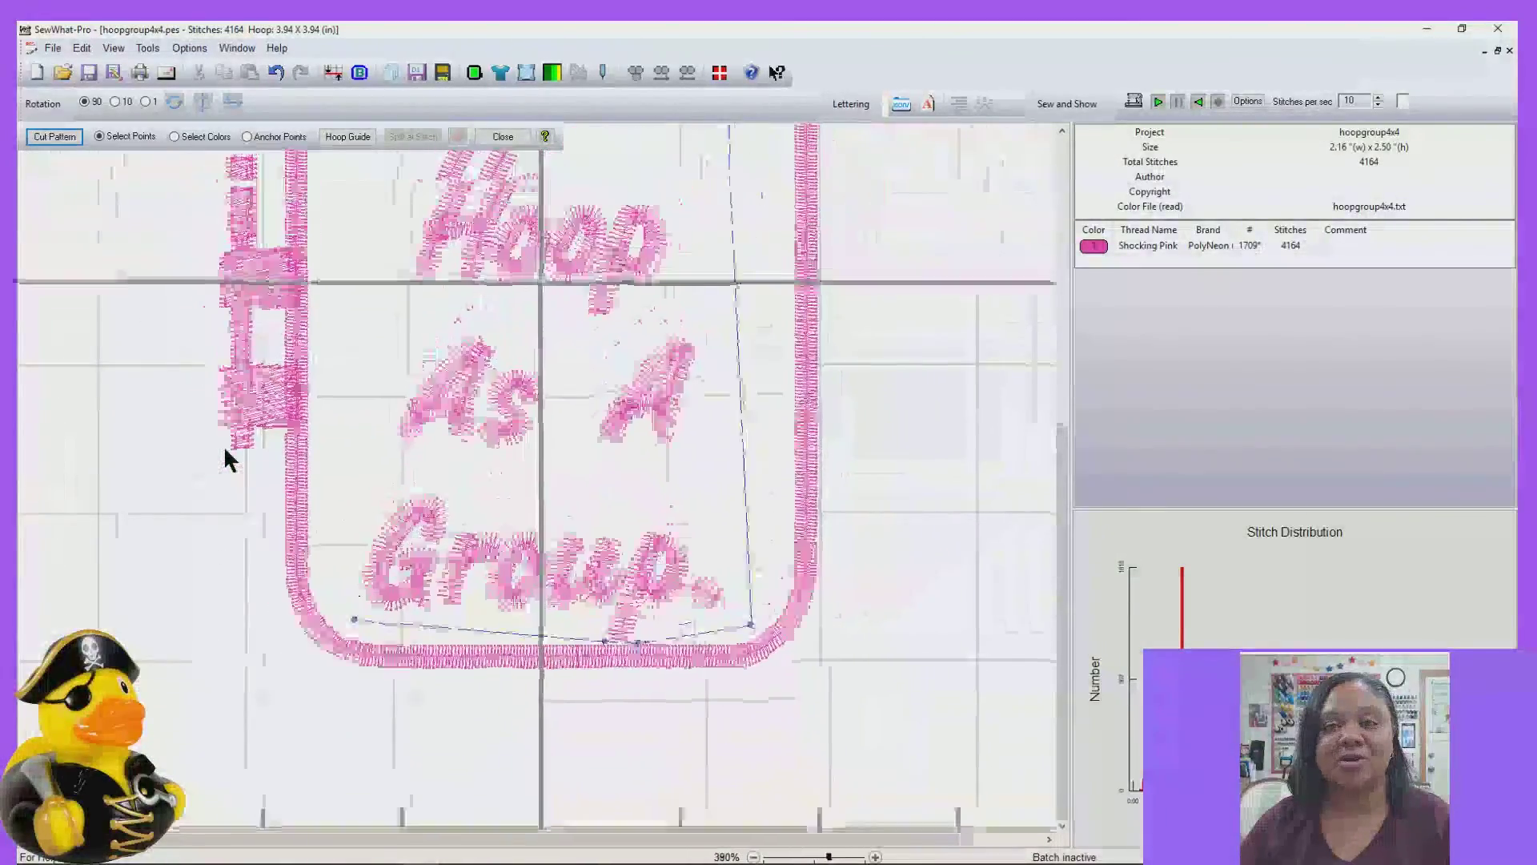
left_click_drag(1056, 491, 1065, 376)
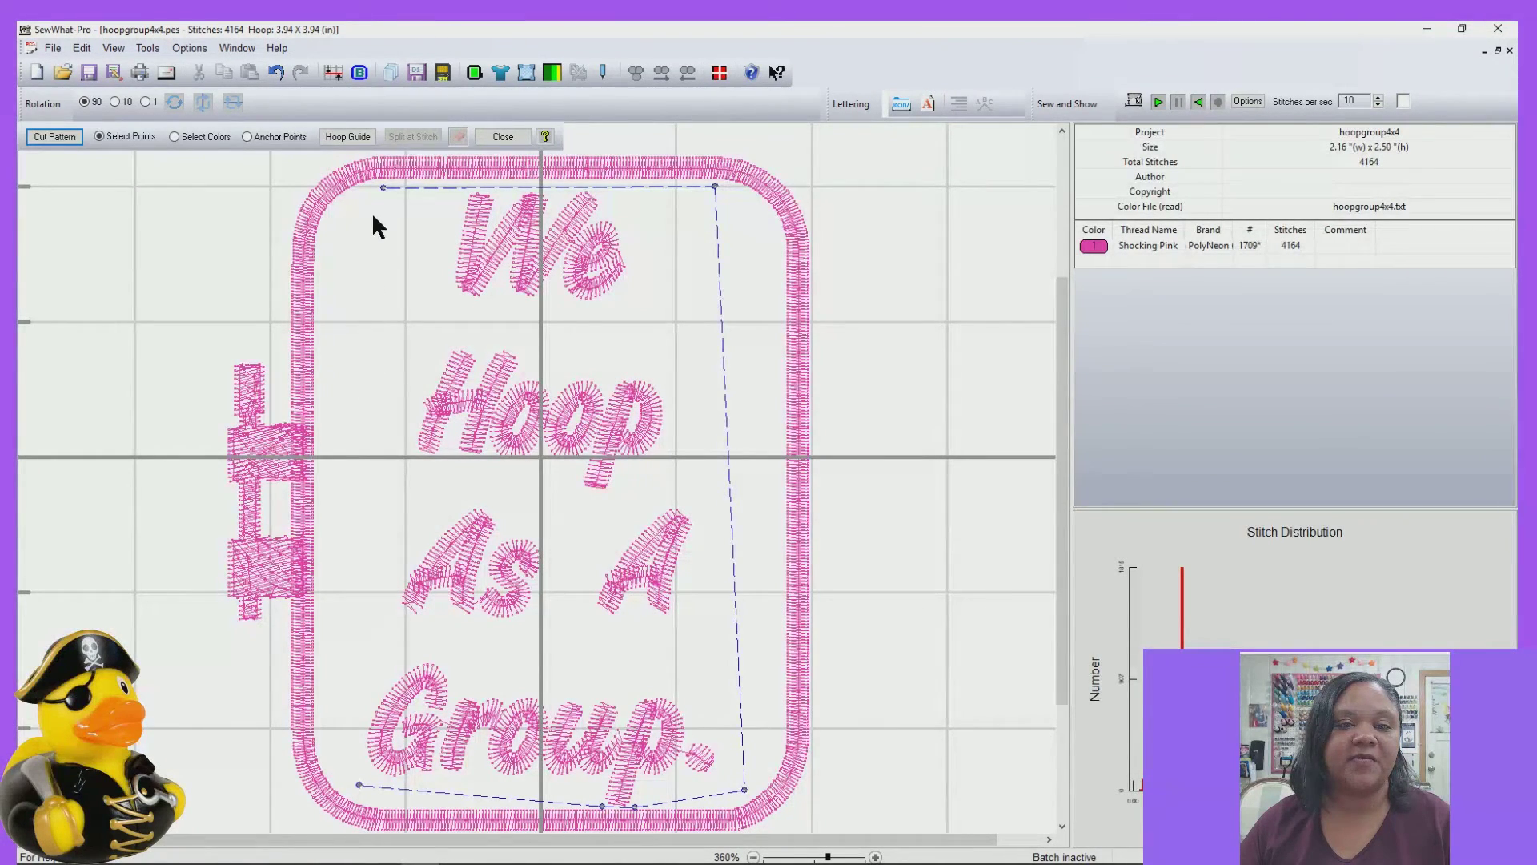
left_click(382, 188)
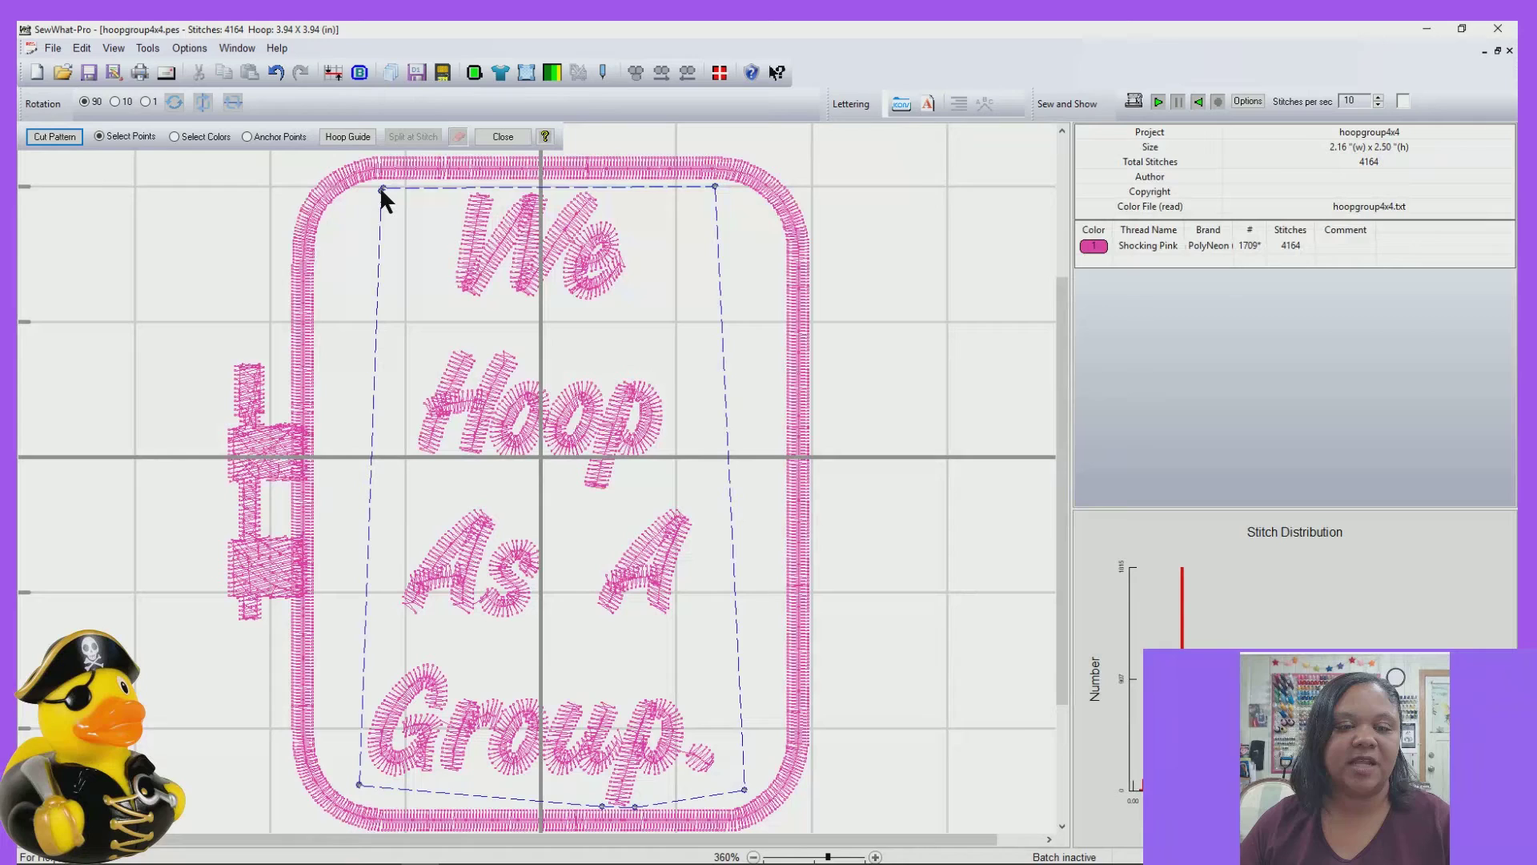
left_click(54, 136)
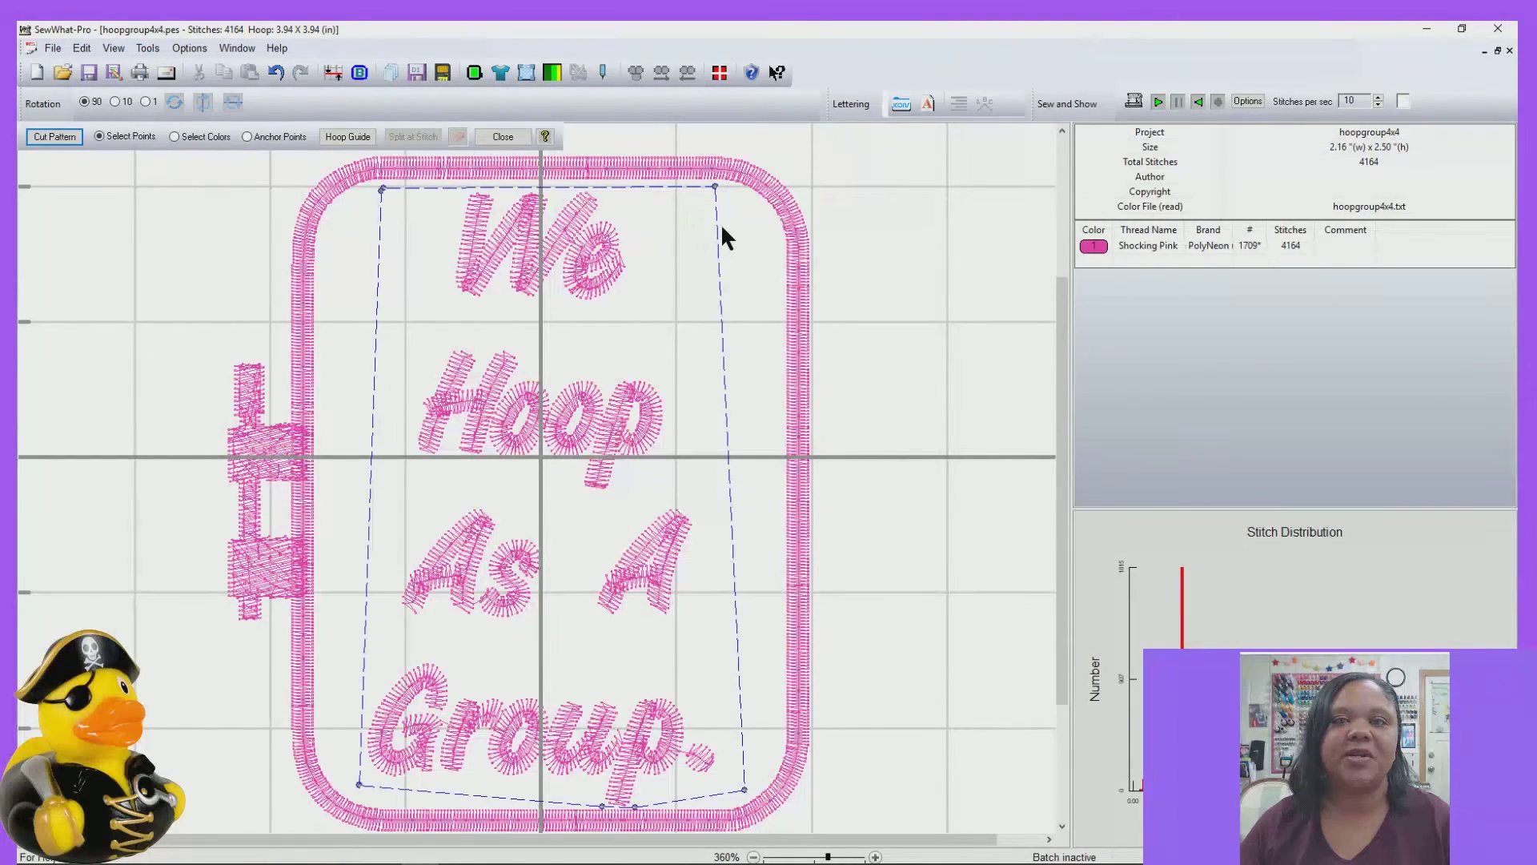
left_click(70, 135)
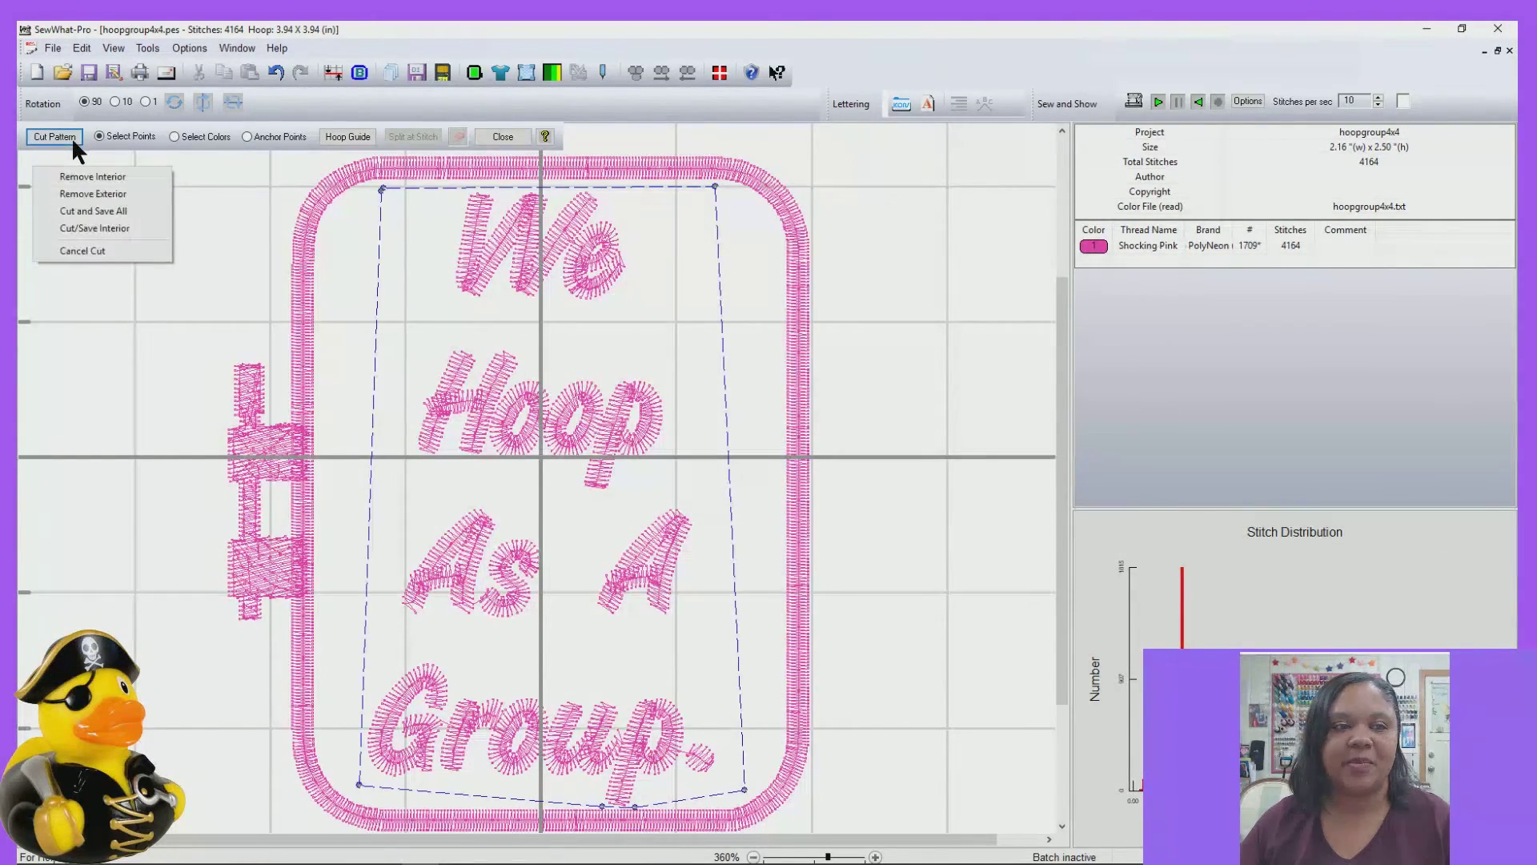
- Apply Cut and Save All, then preview the 2018-stitch frame and 2153-stitch lettering parts
left_click(123, 210)
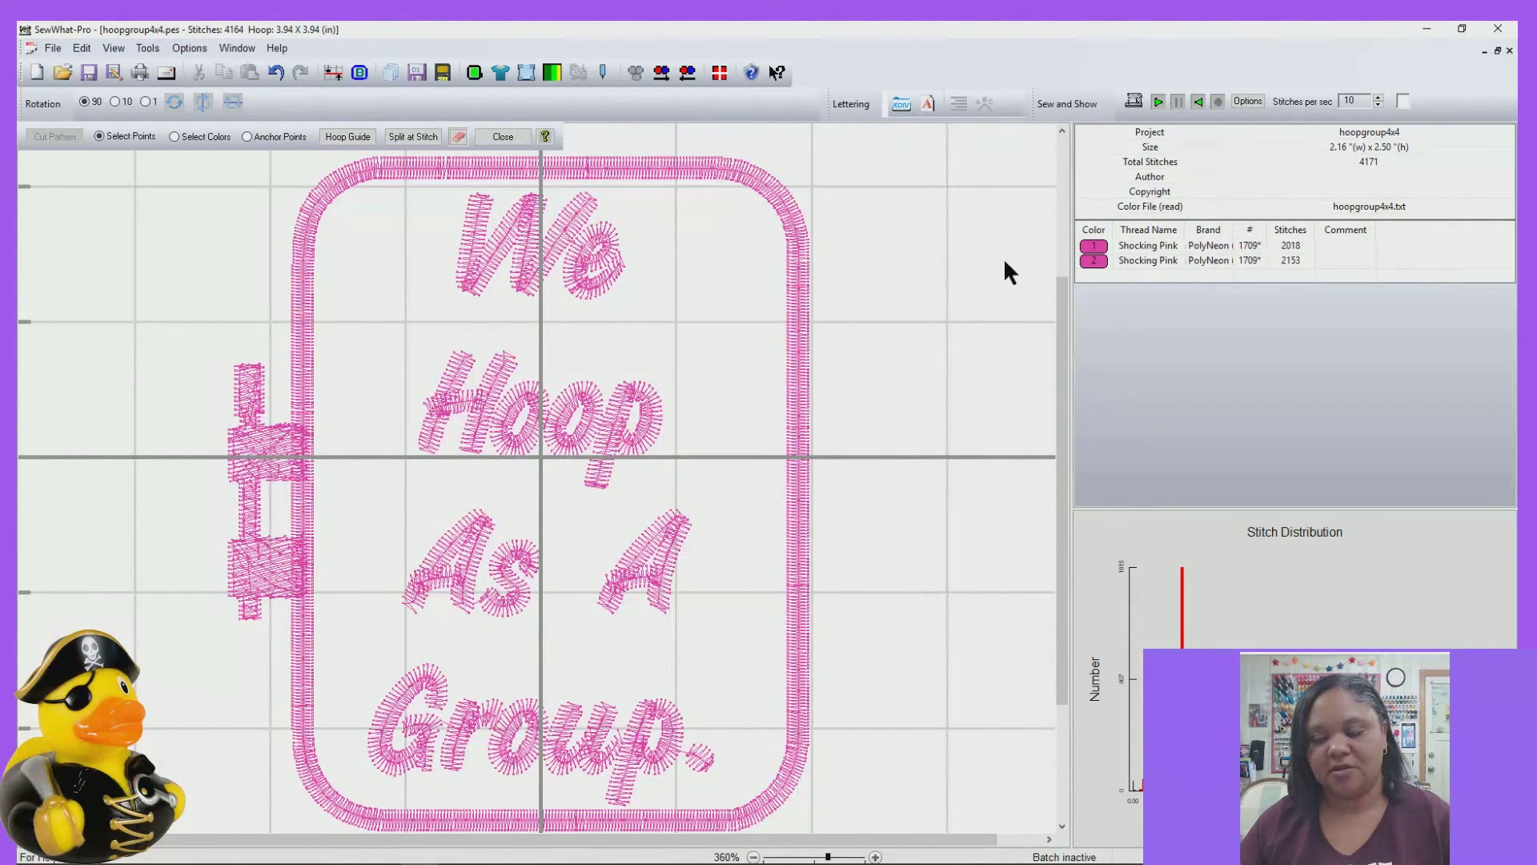
left_click(1096, 249)
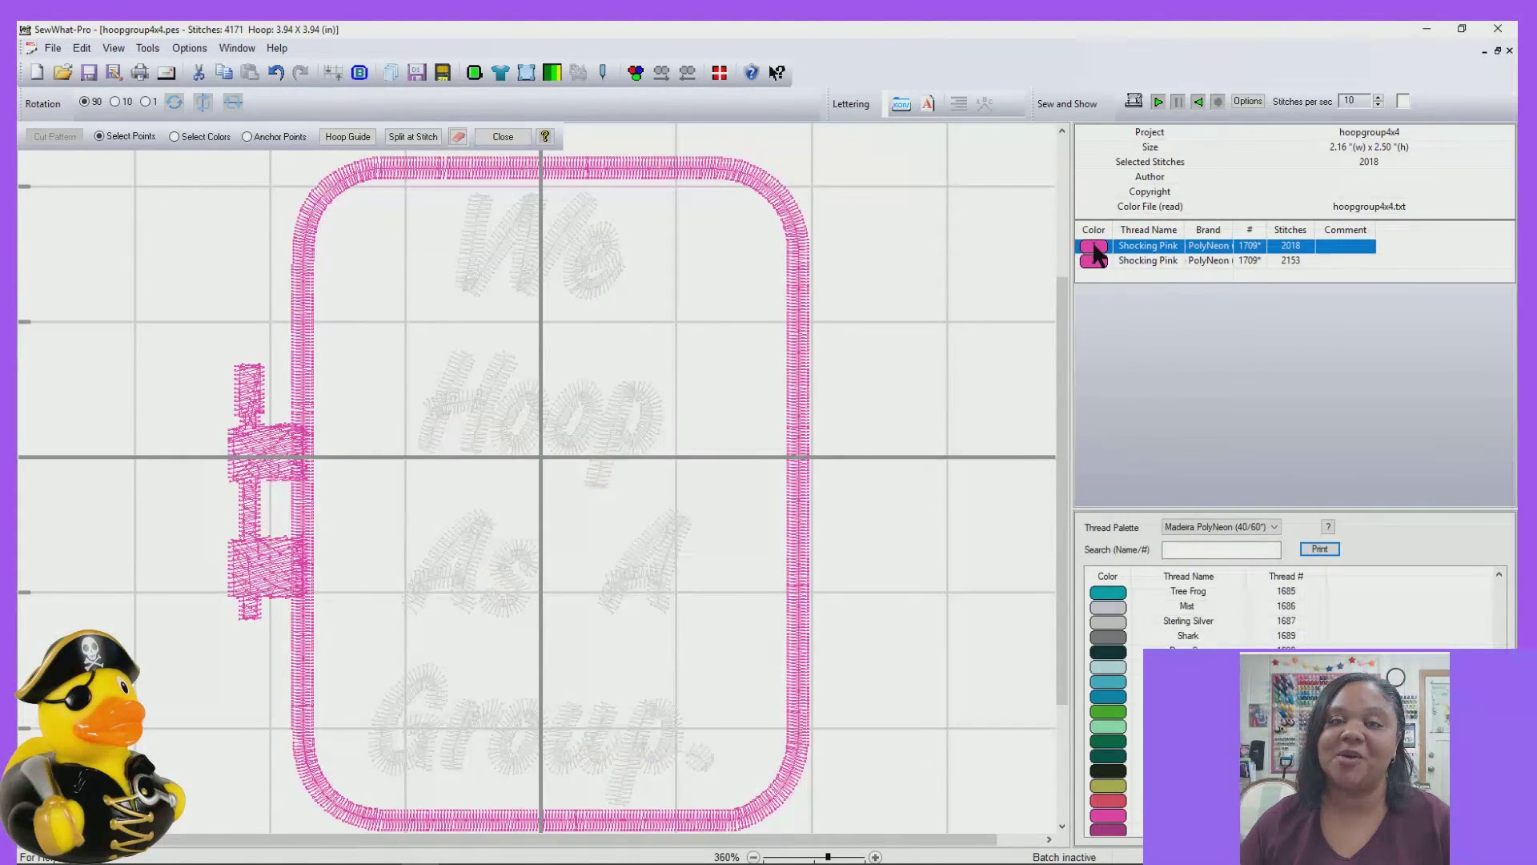
left_click(1096, 262)
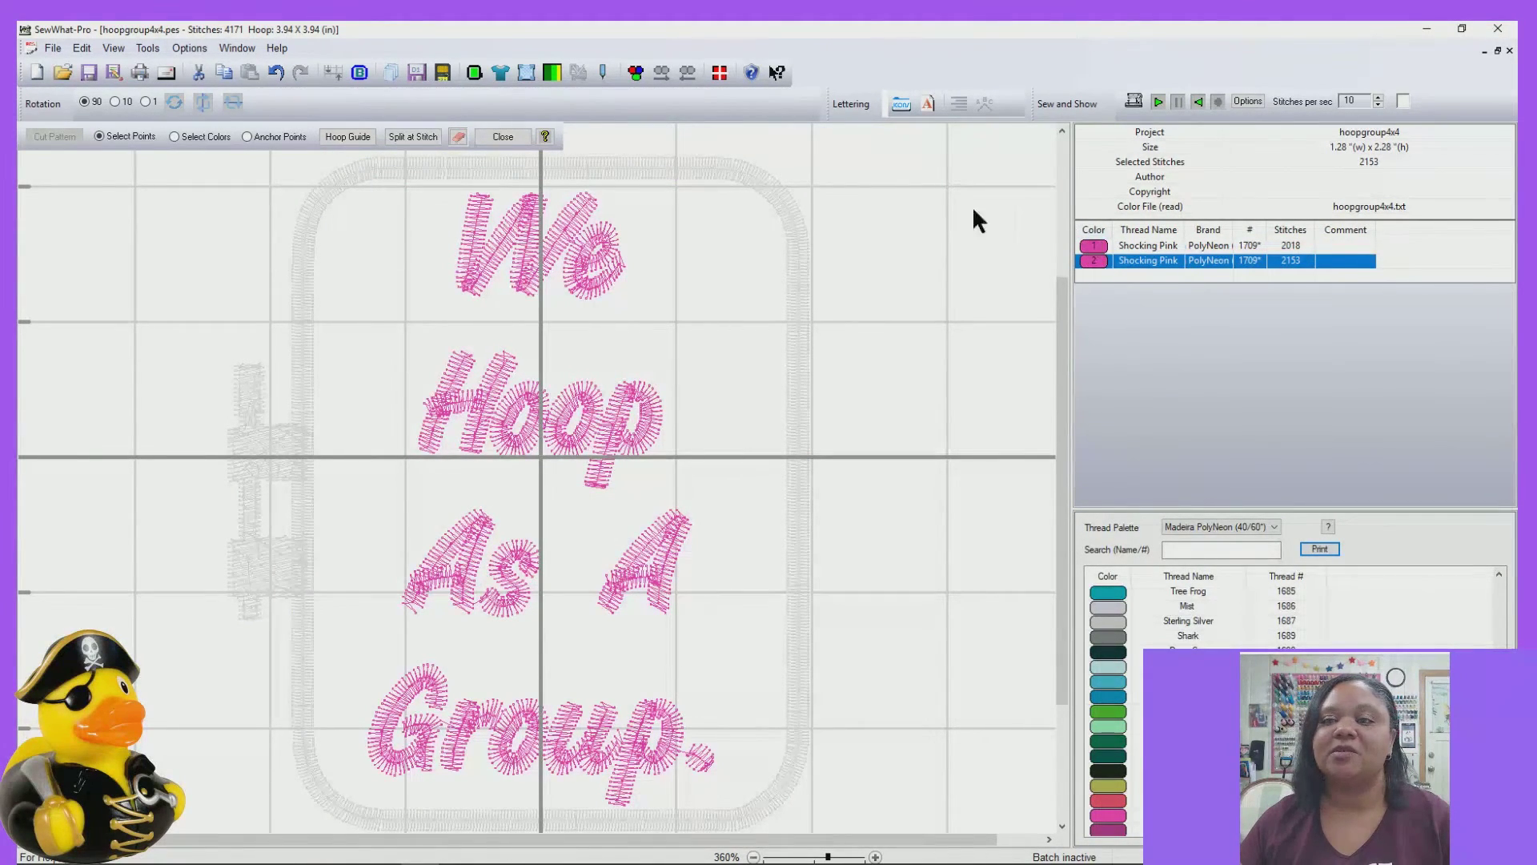
- Close the cutting toolbar and check the frame and lettering thread rows
left_click(503, 136)
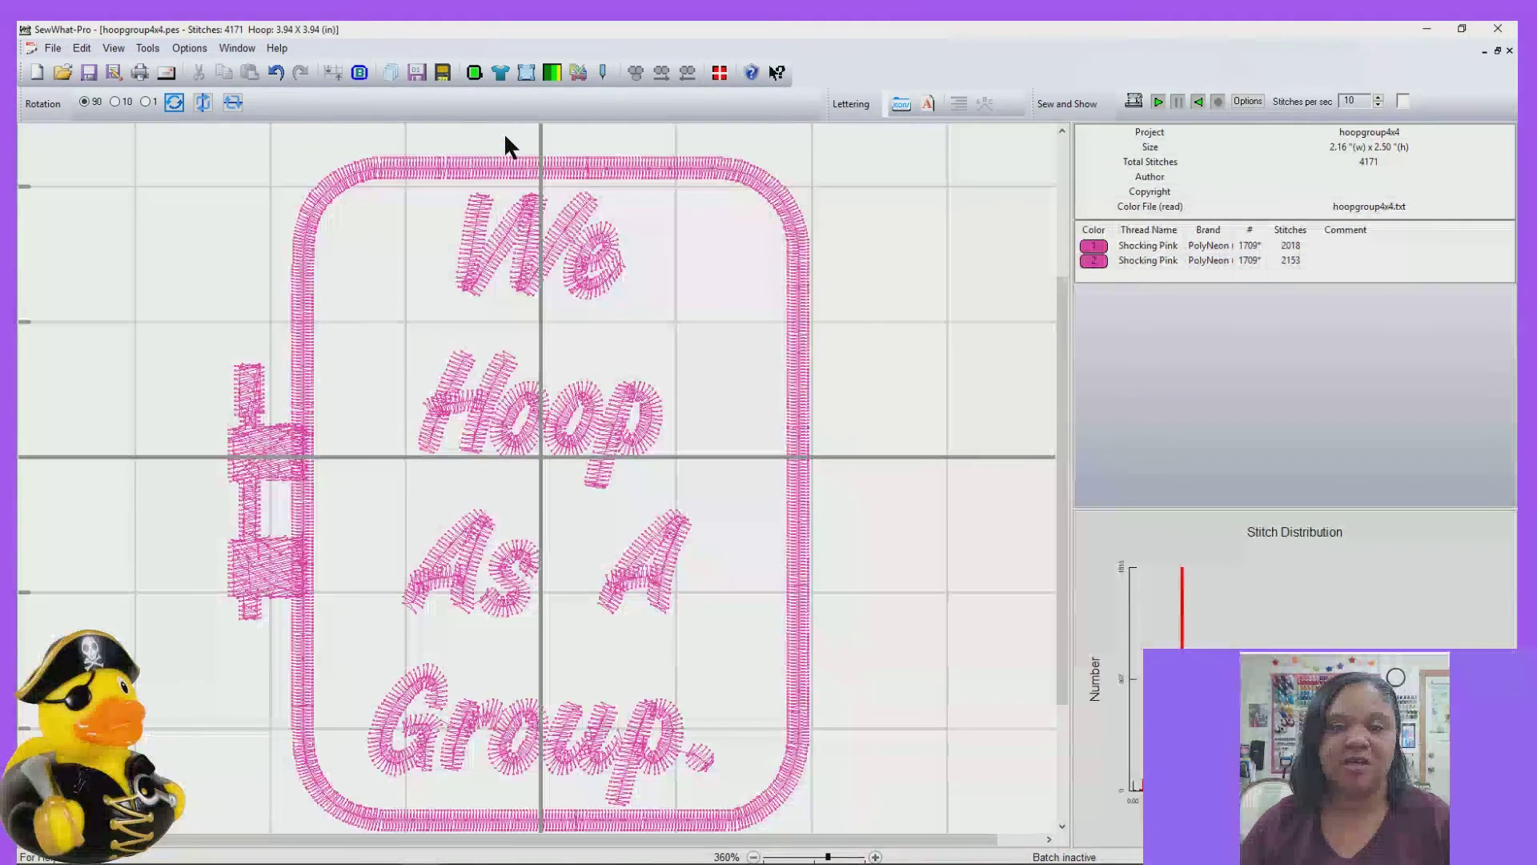
left_click(1095, 247)
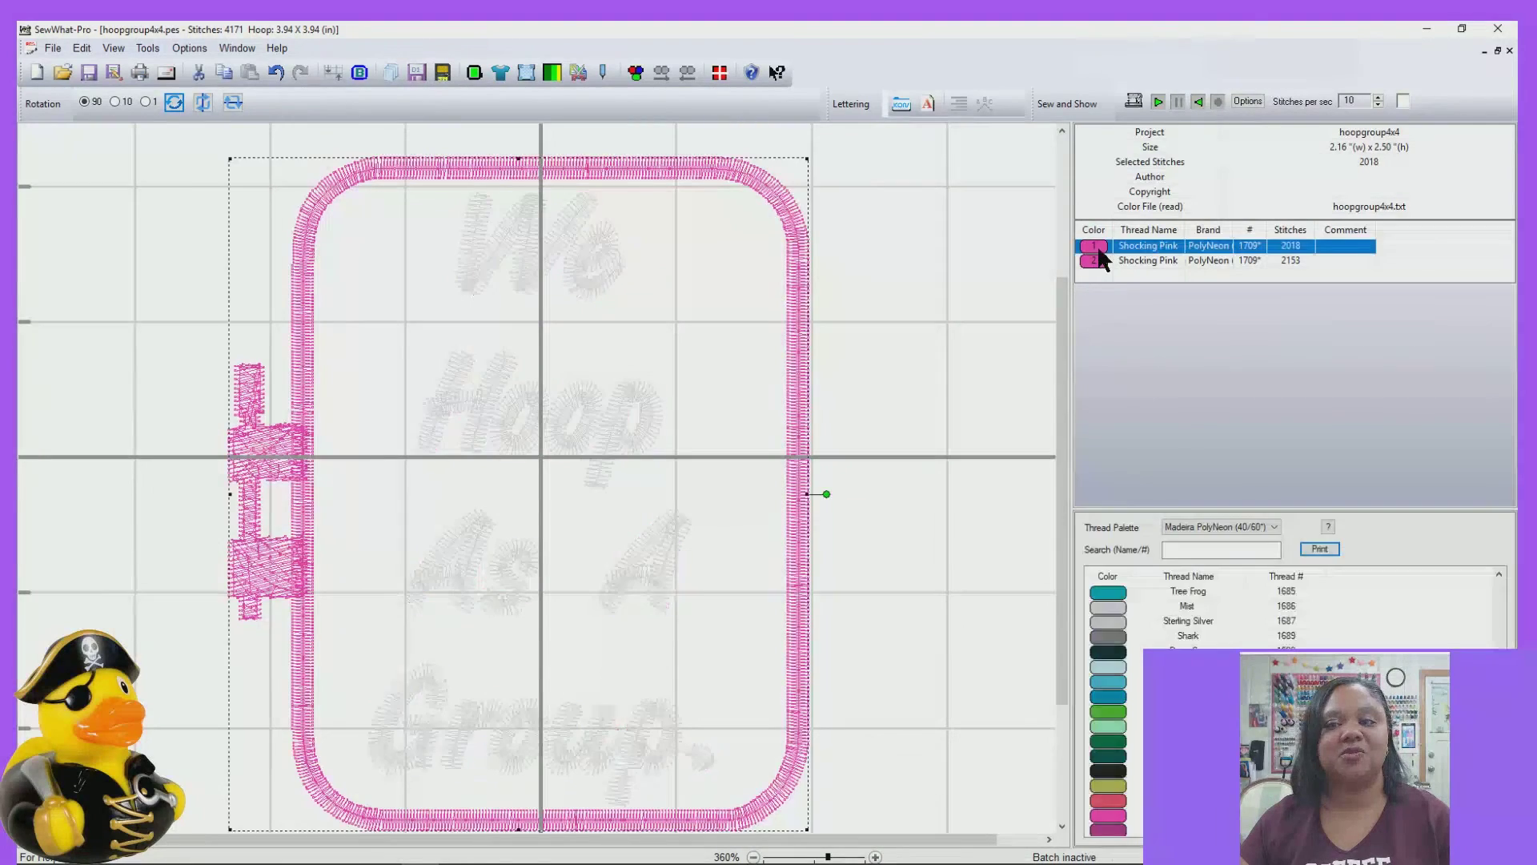
left_click(1099, 261)
left_click(1095, 247)
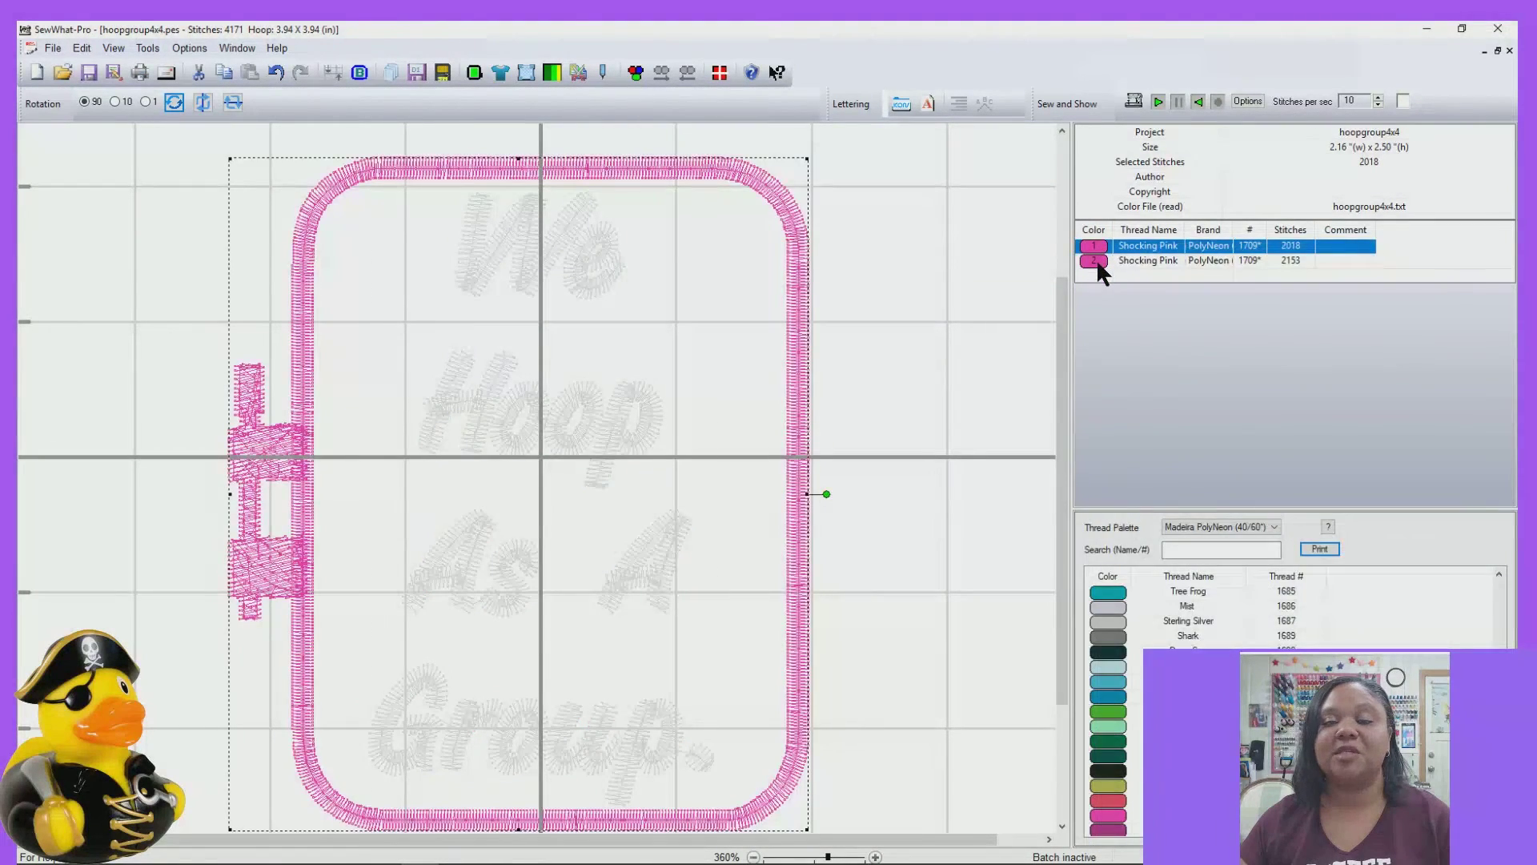
left_click(1097, 259)
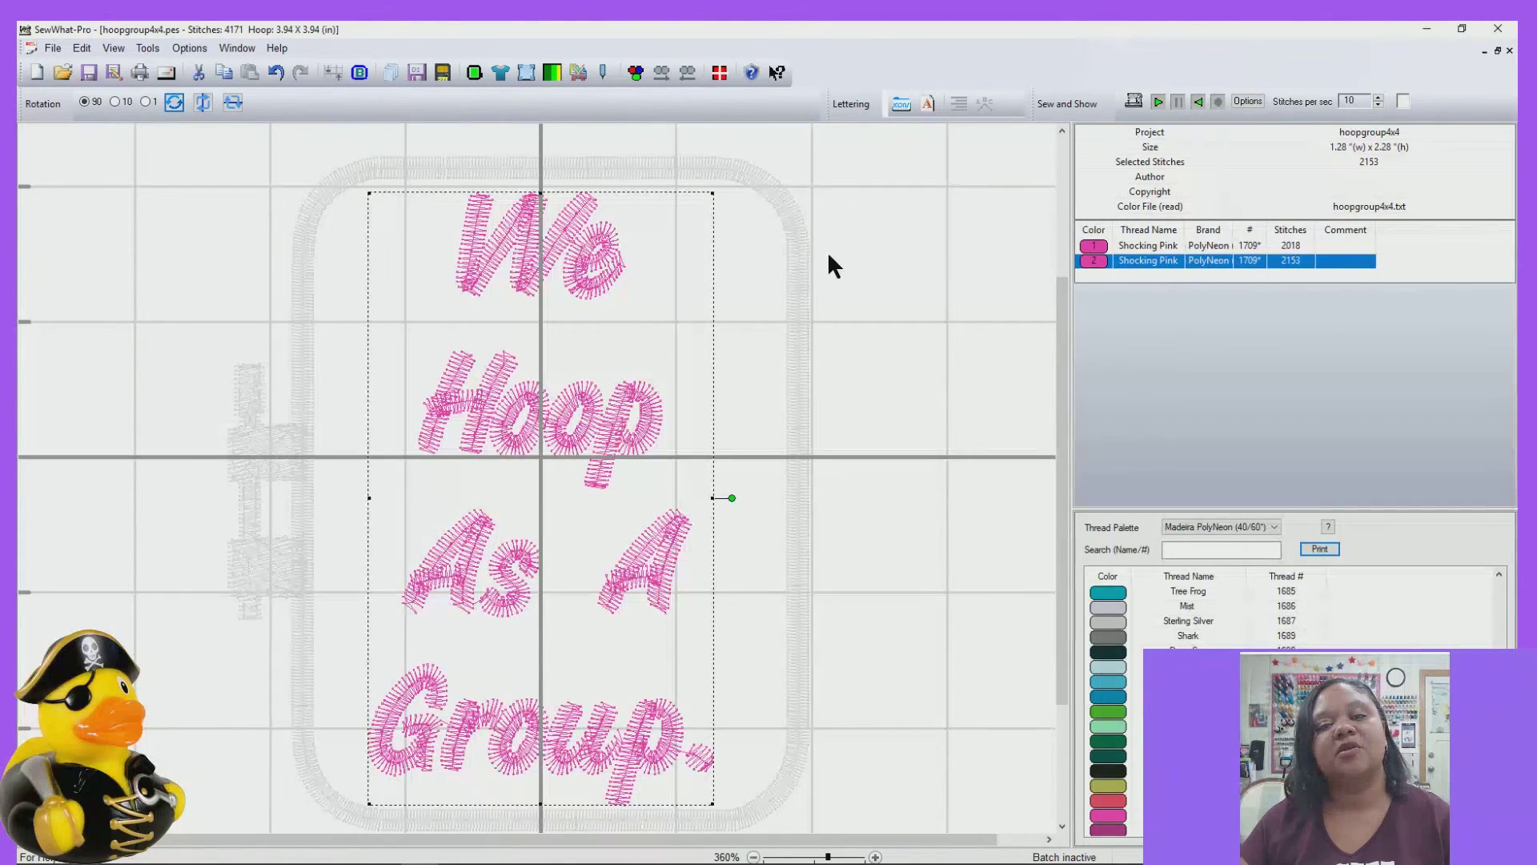
- Recolour the frame's thread to Fresh Oregano 1705 in the Thread Palette
left_click(1087, 247)
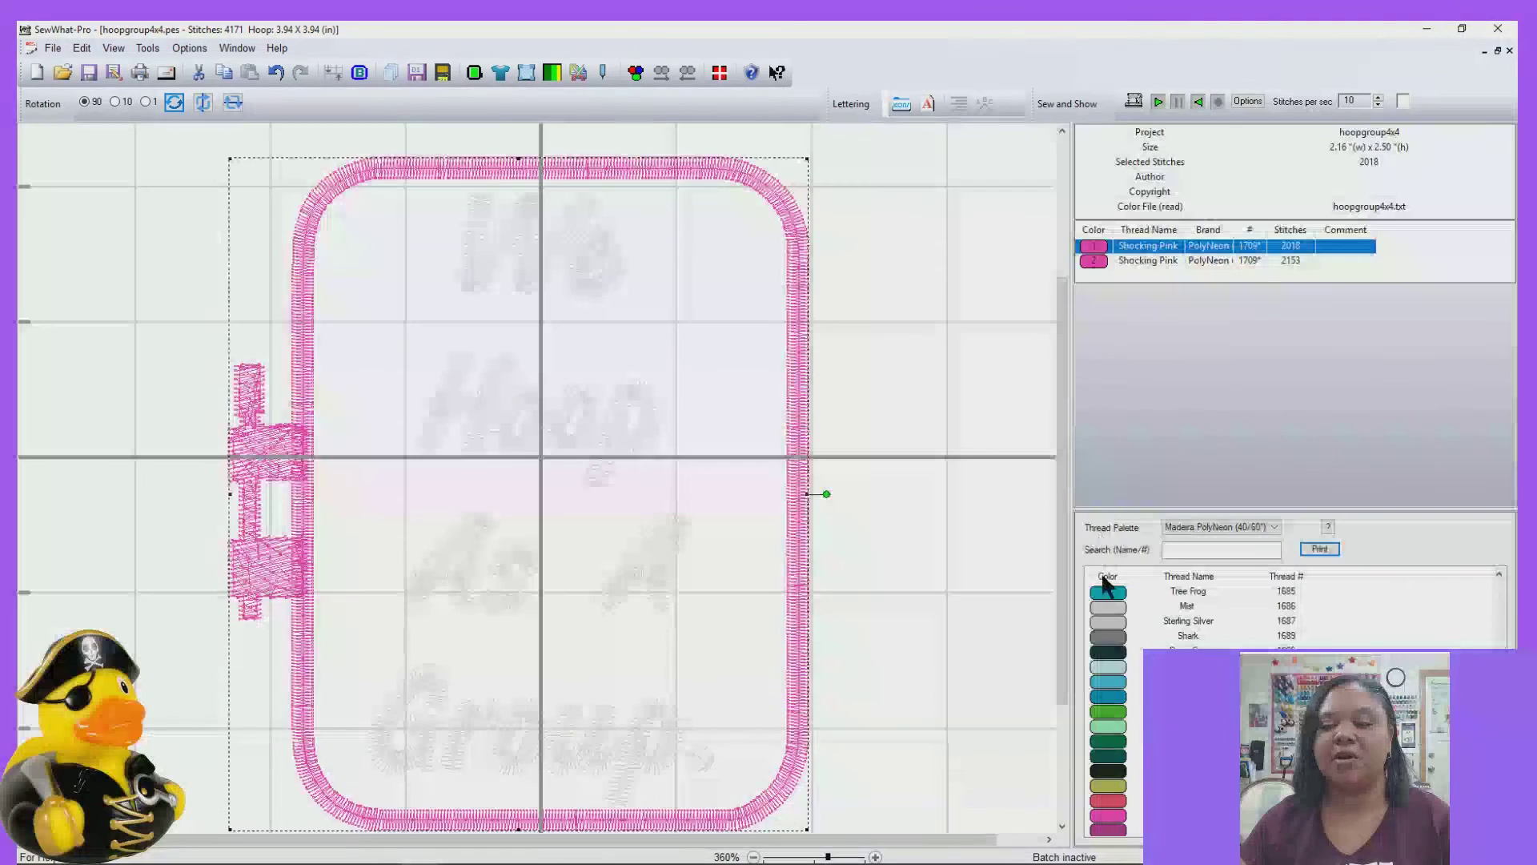
scroll(1125, 708, "down", 4)
scroll(1125, 709, "down", 1)
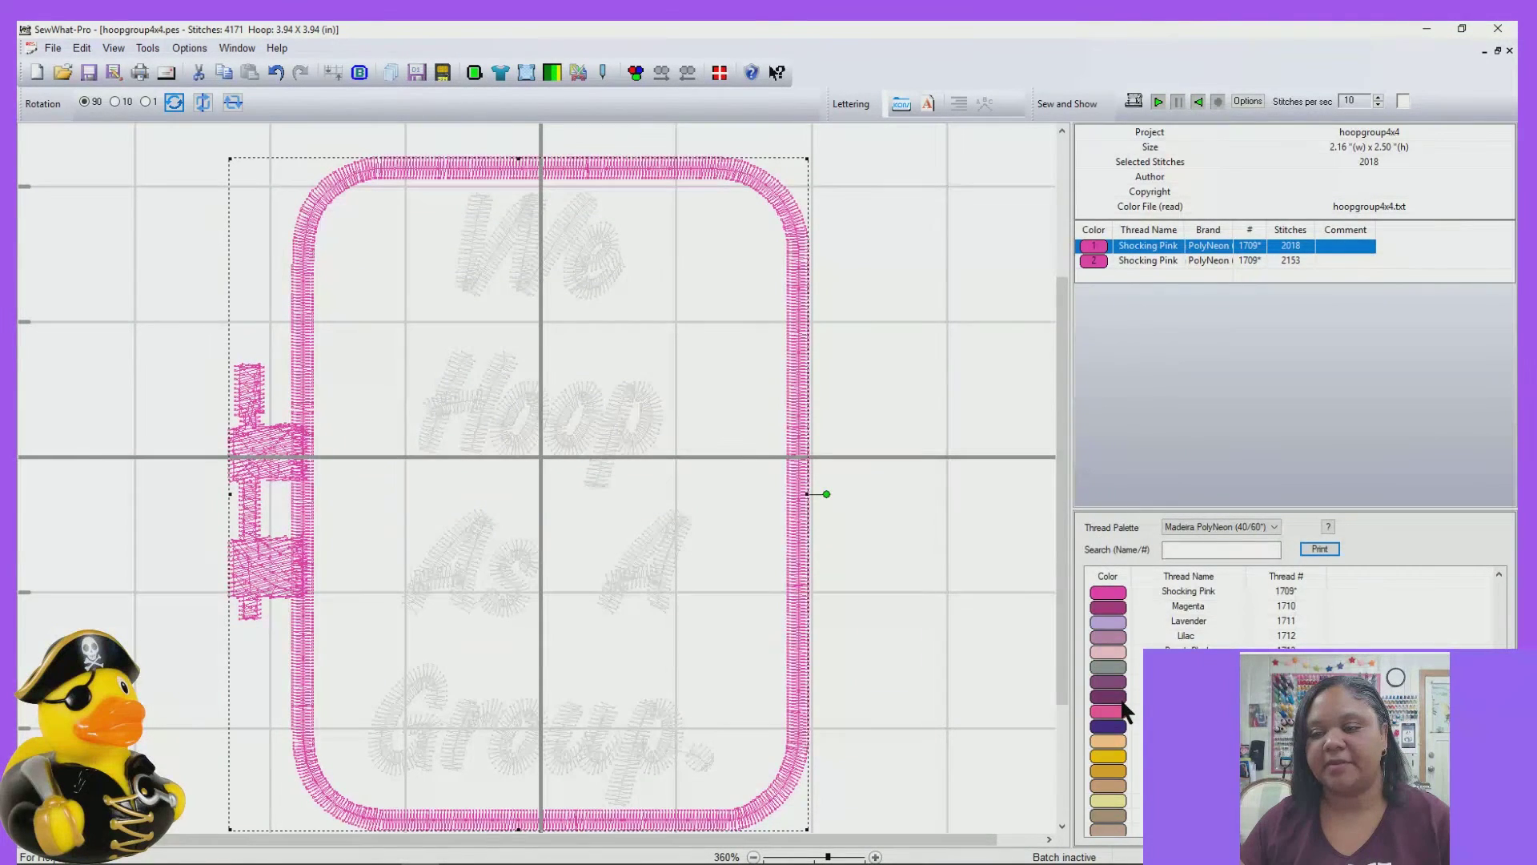
scroll(1125, 708, "up", 1)
left_click(1121, 709)
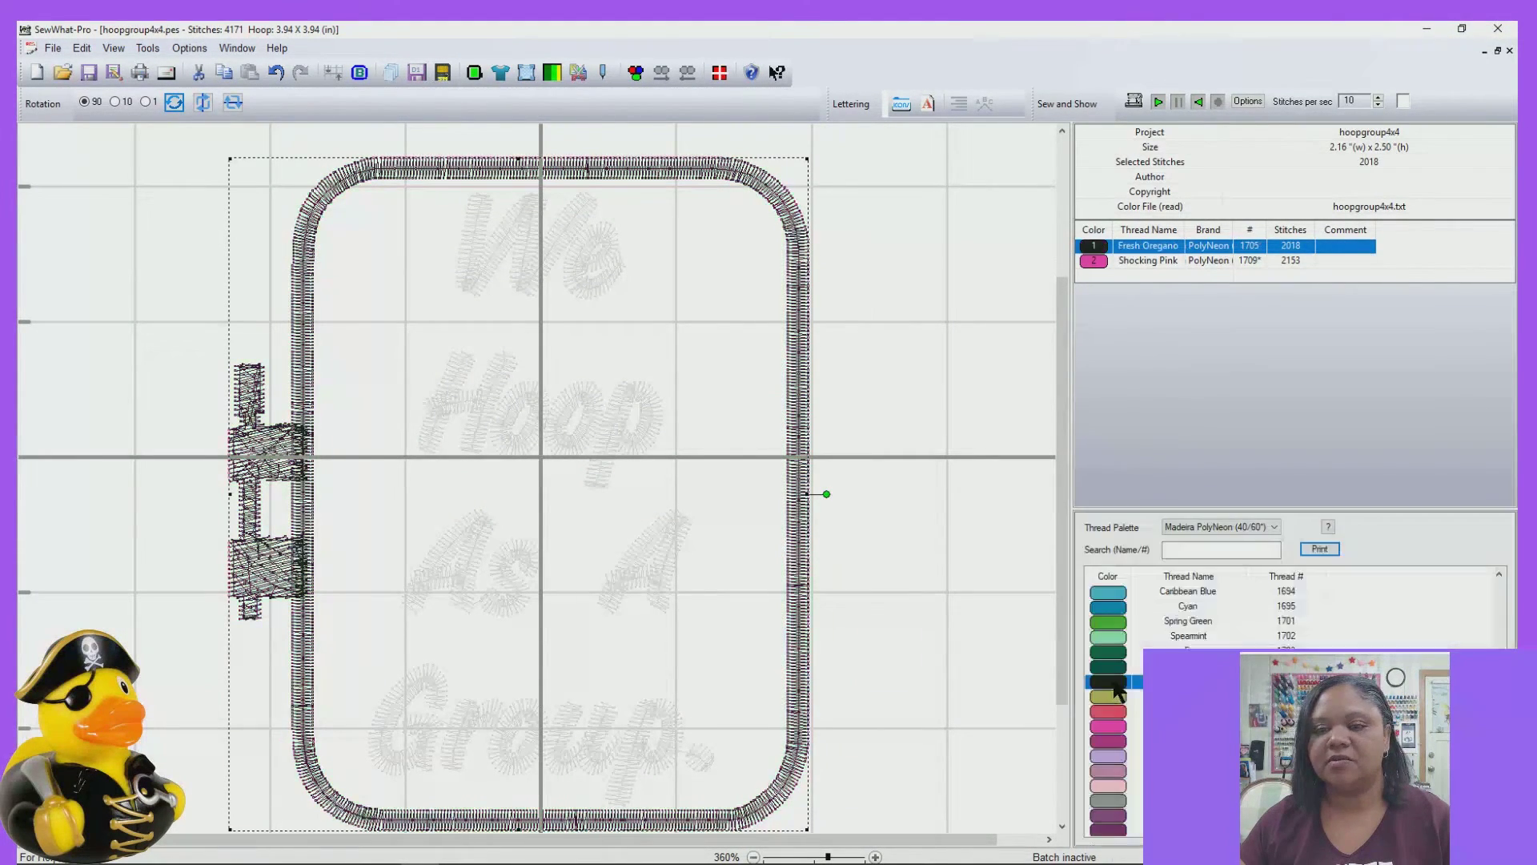
left_click(981, 647)
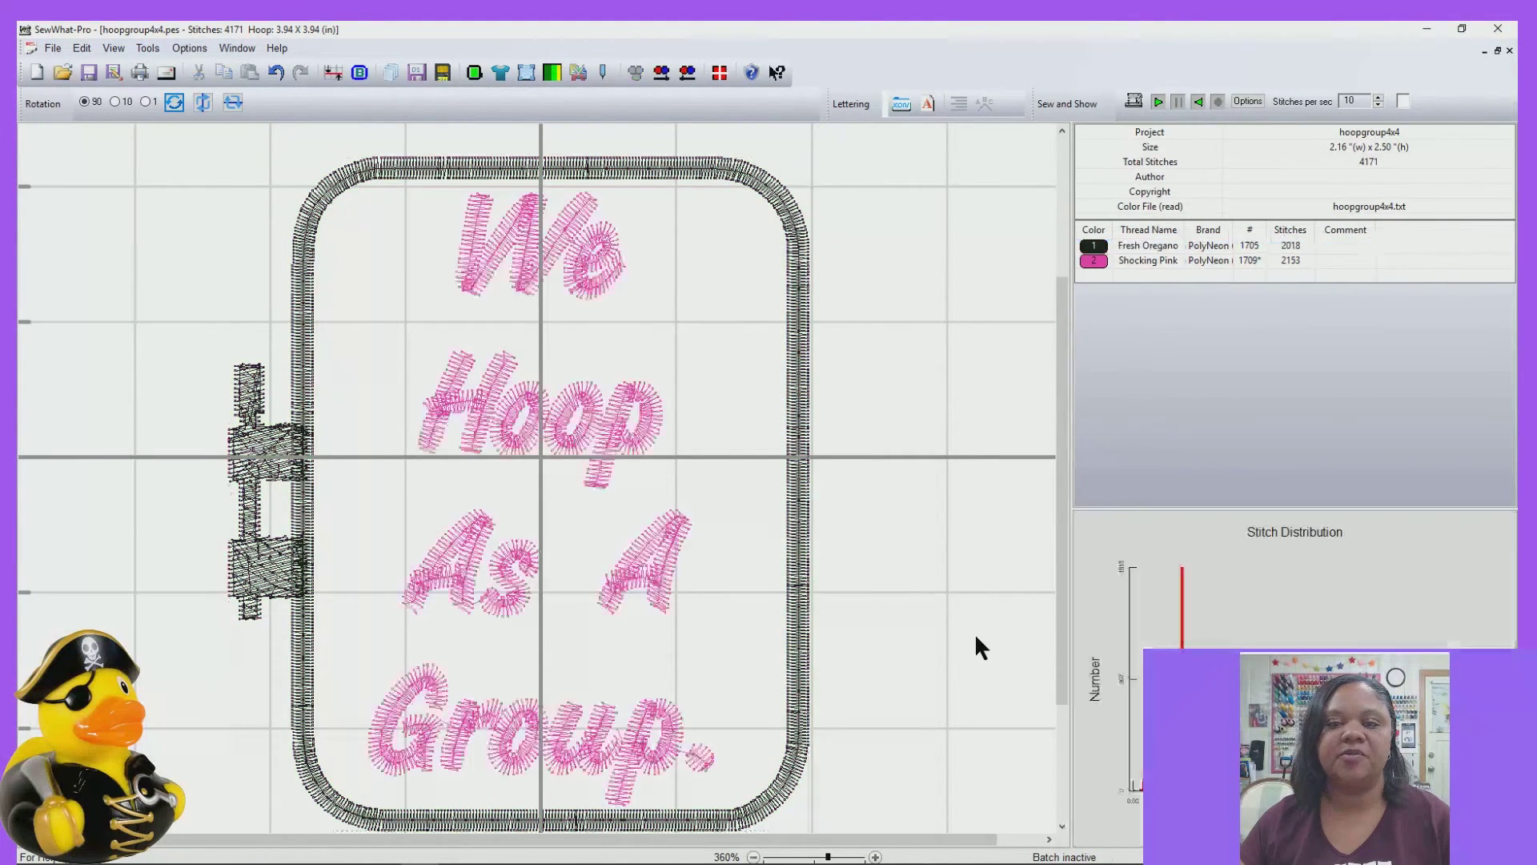
- Reopen the cutting toolbar and outline the word 'Hoop' with a four-point closed polygon
left_click(583, 70)
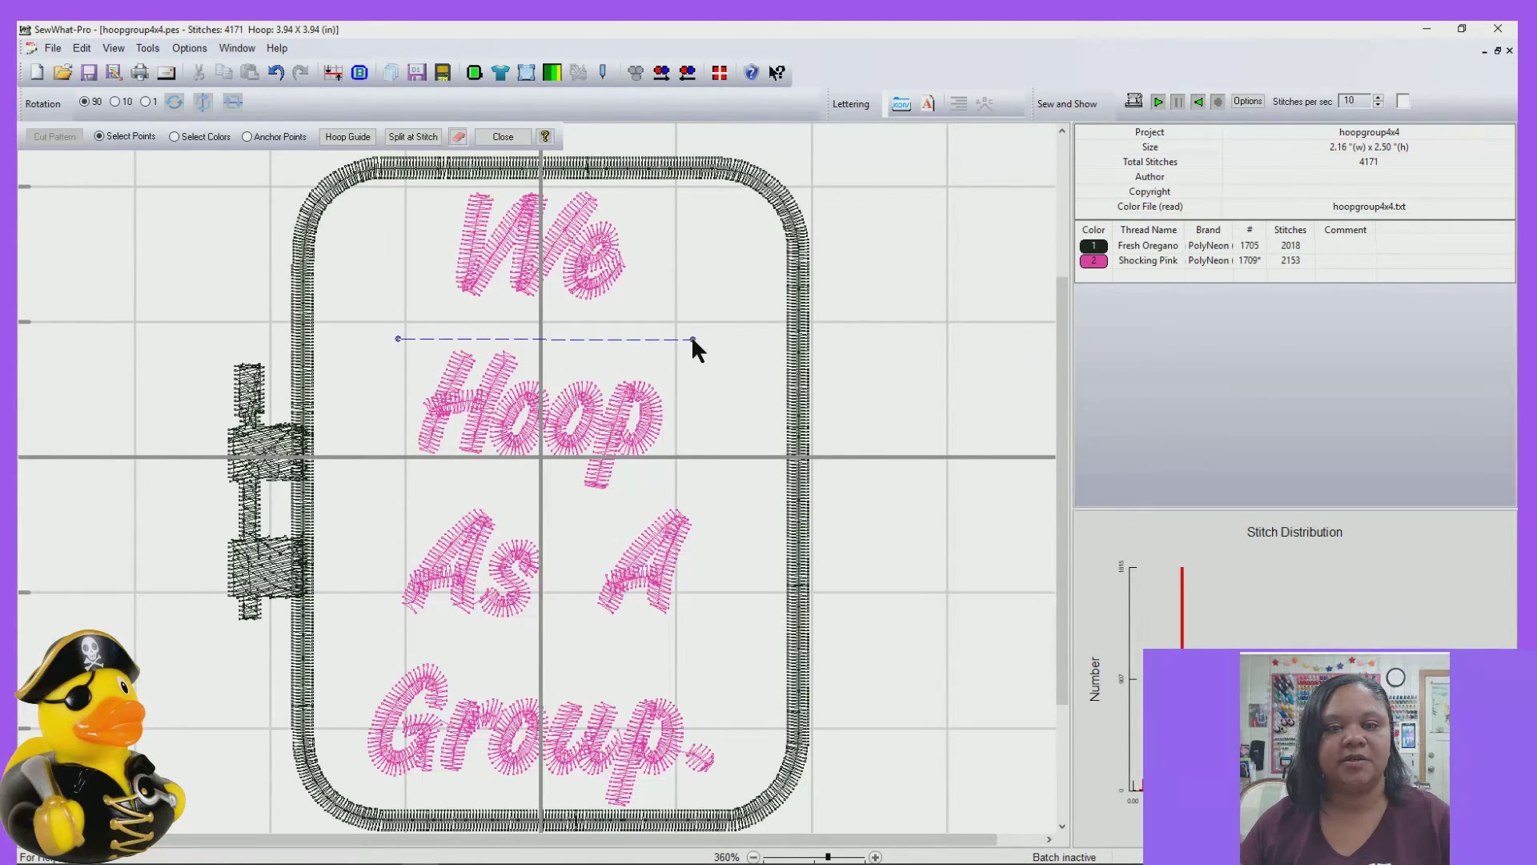
left_click(680, 496)
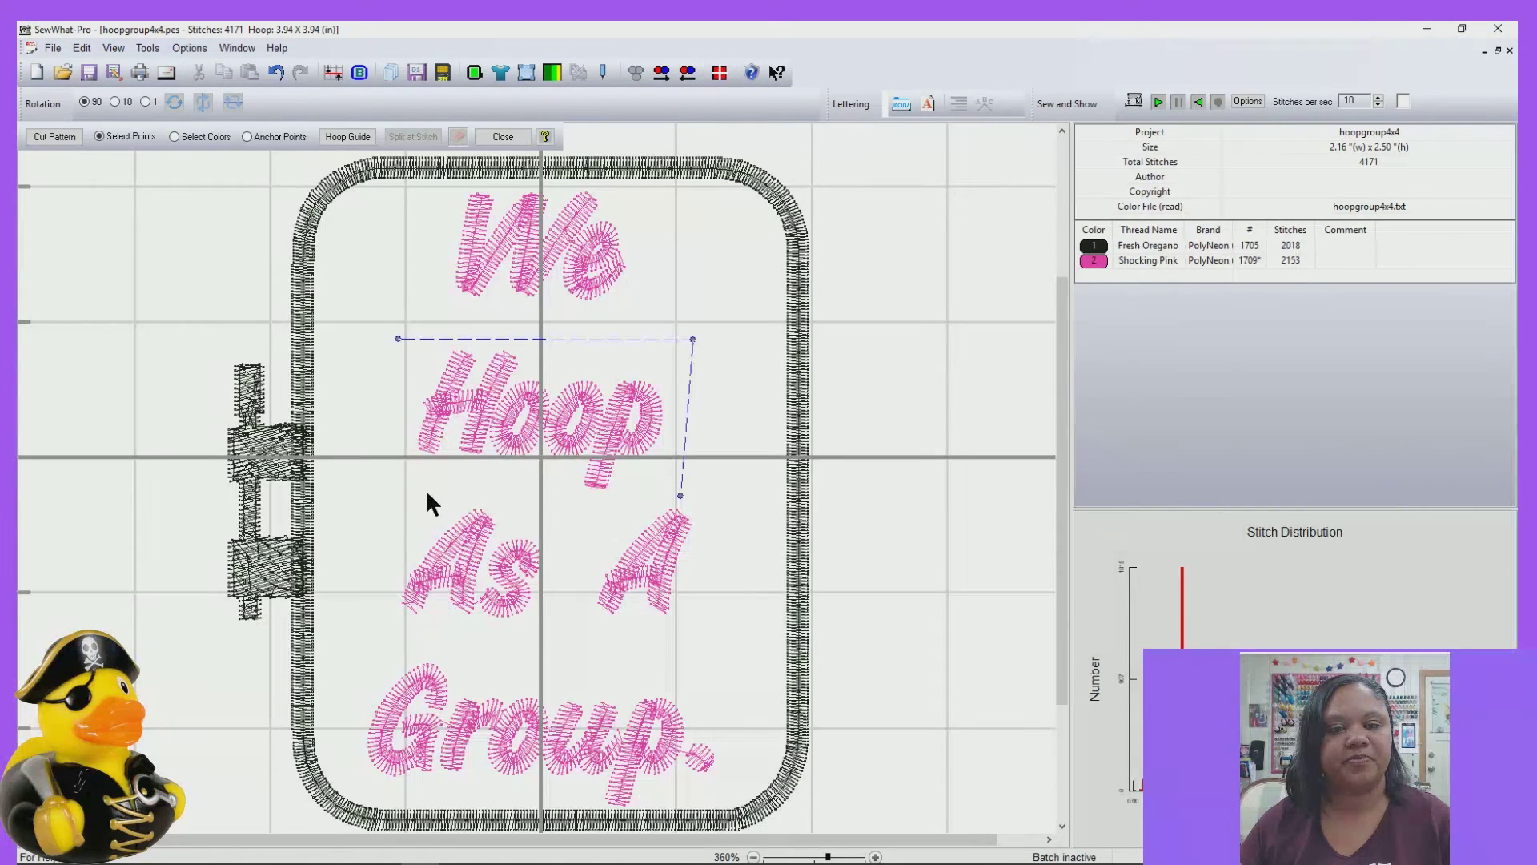
left_click(400, 491)
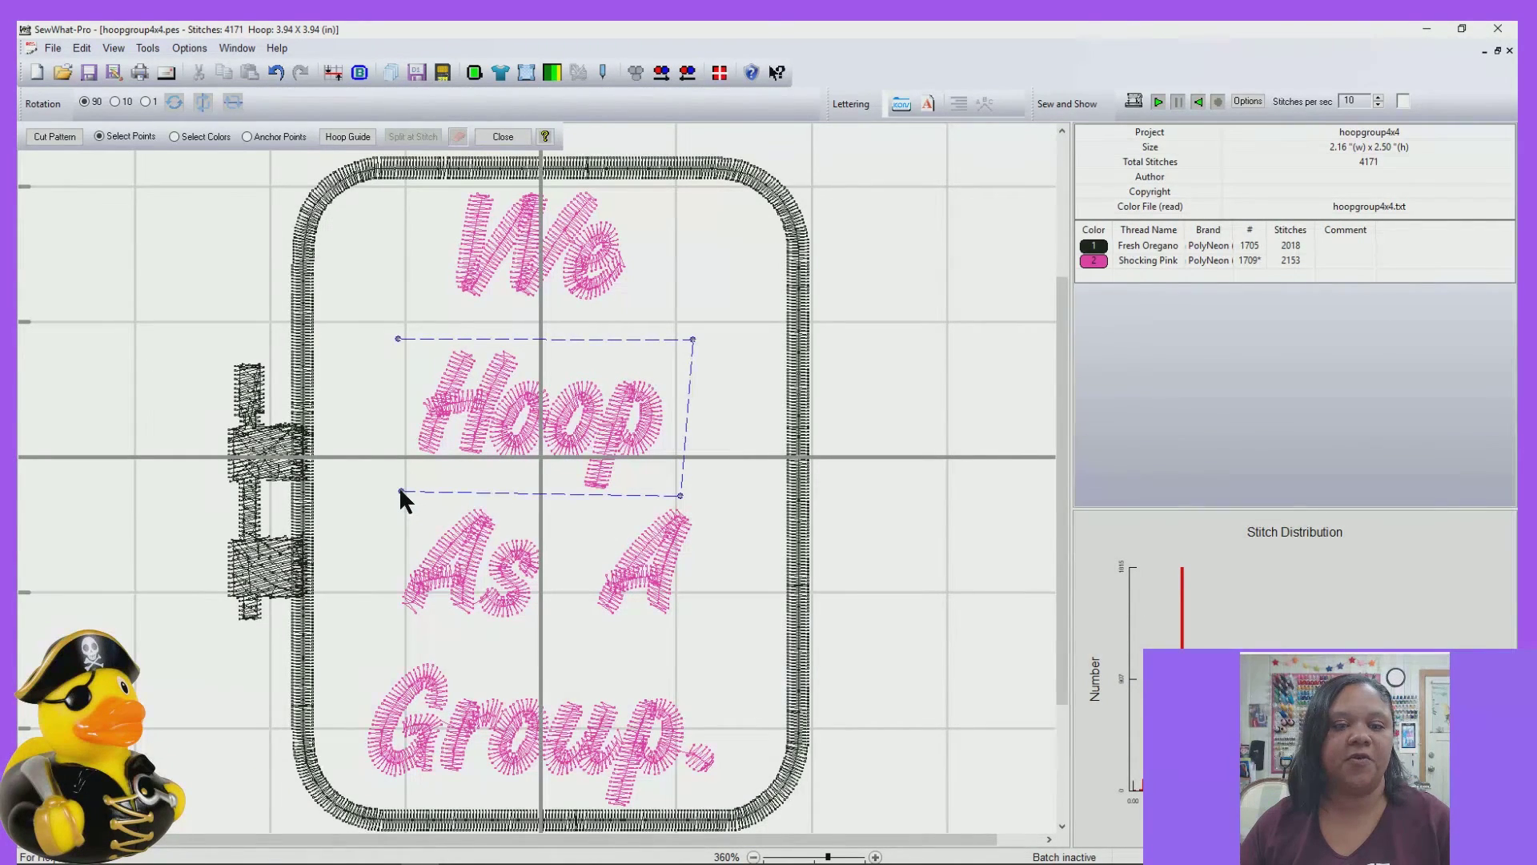
left_click(398, 340)
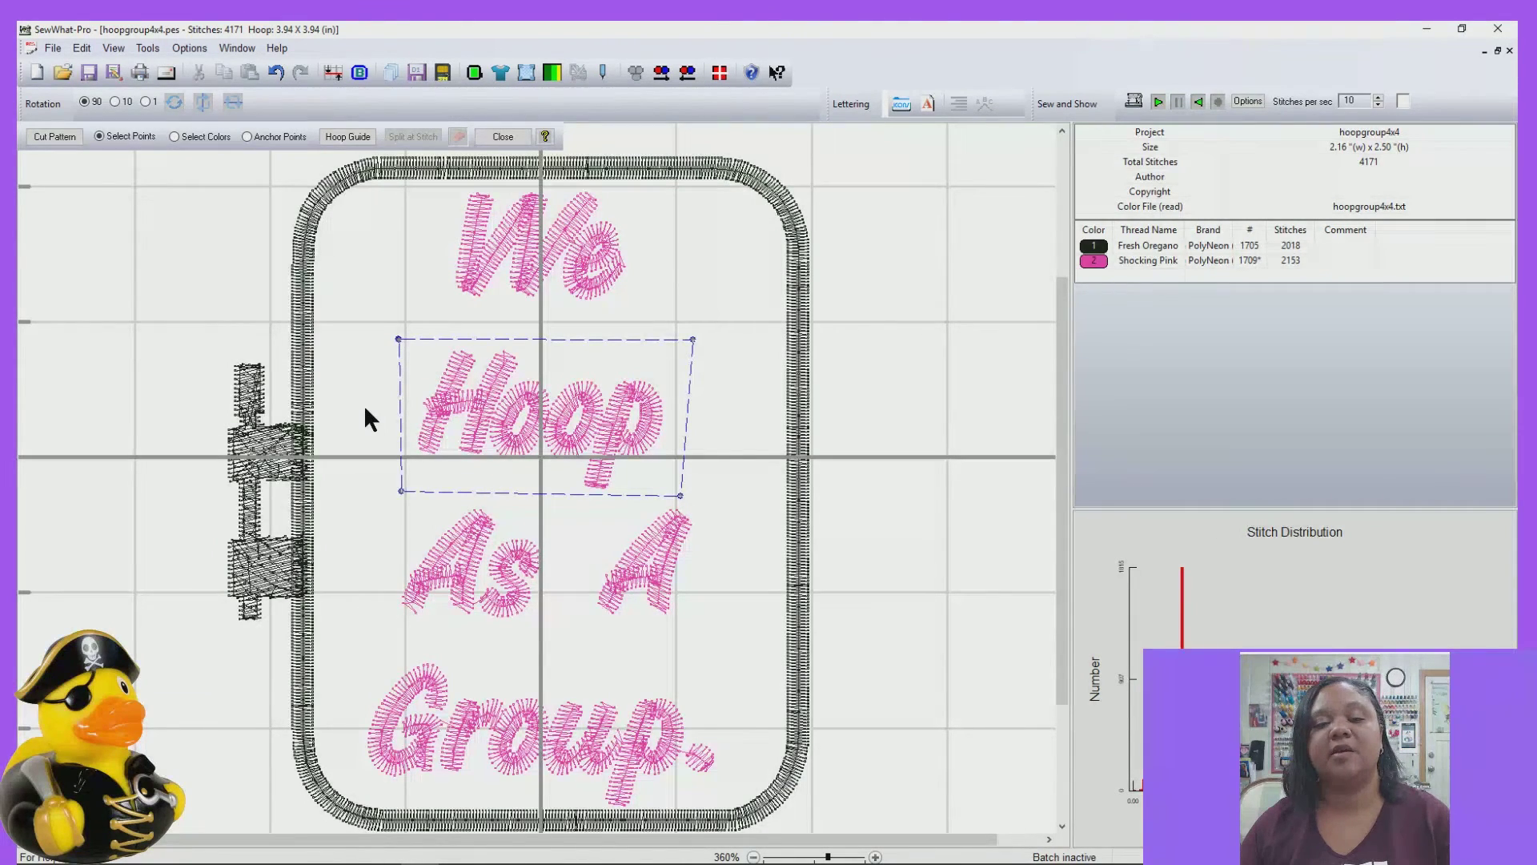
- Cut 'Hoop' into its own 537-stitch block with Cut and Save All and recolour it Evergreen 1704
left_click(41, 137)
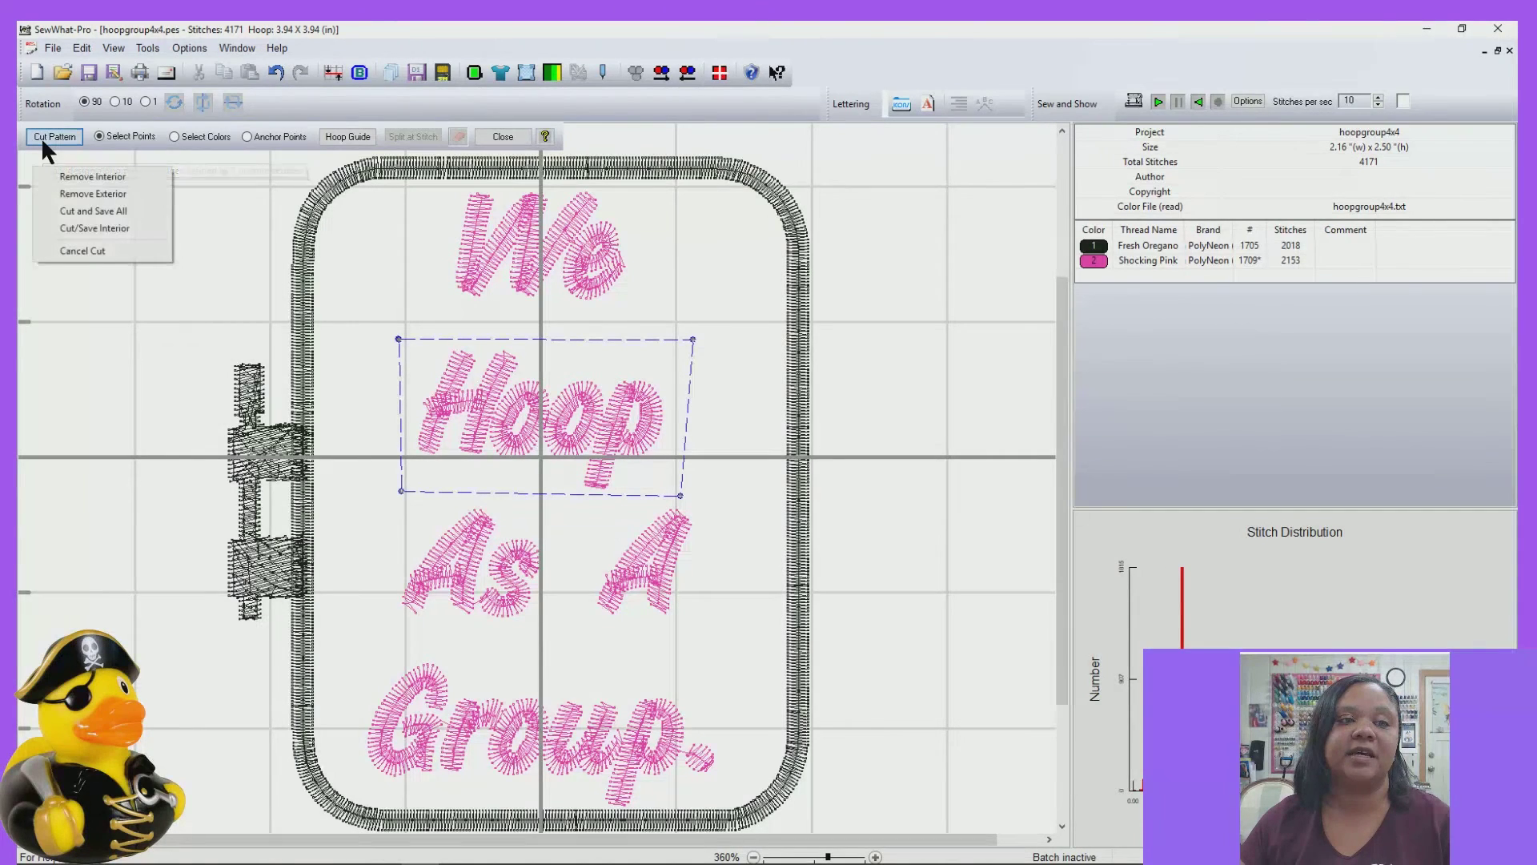
left_click(45, 203)
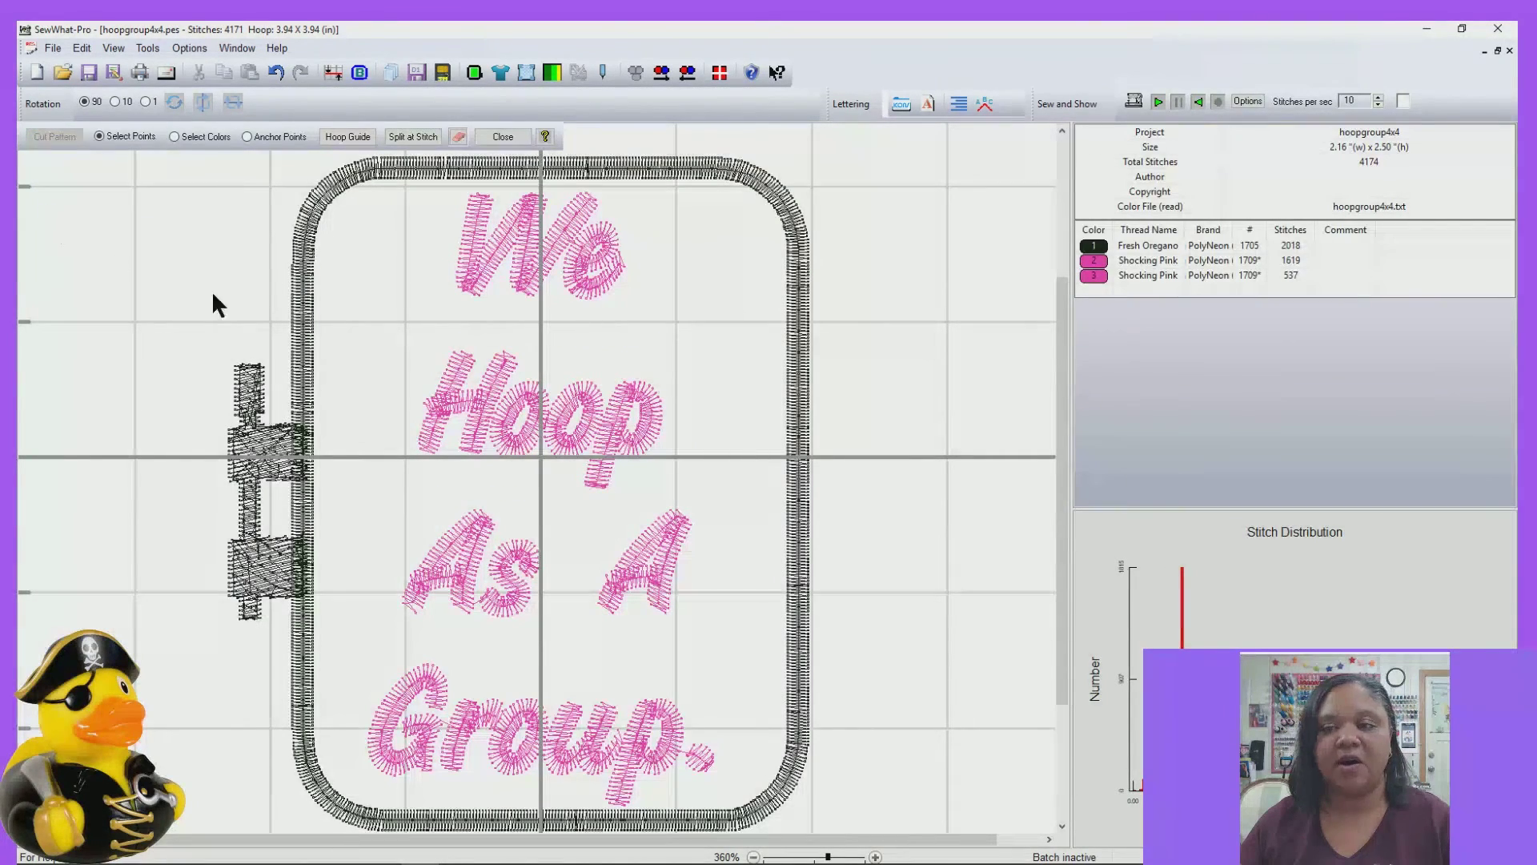
left_click(1107, 262)
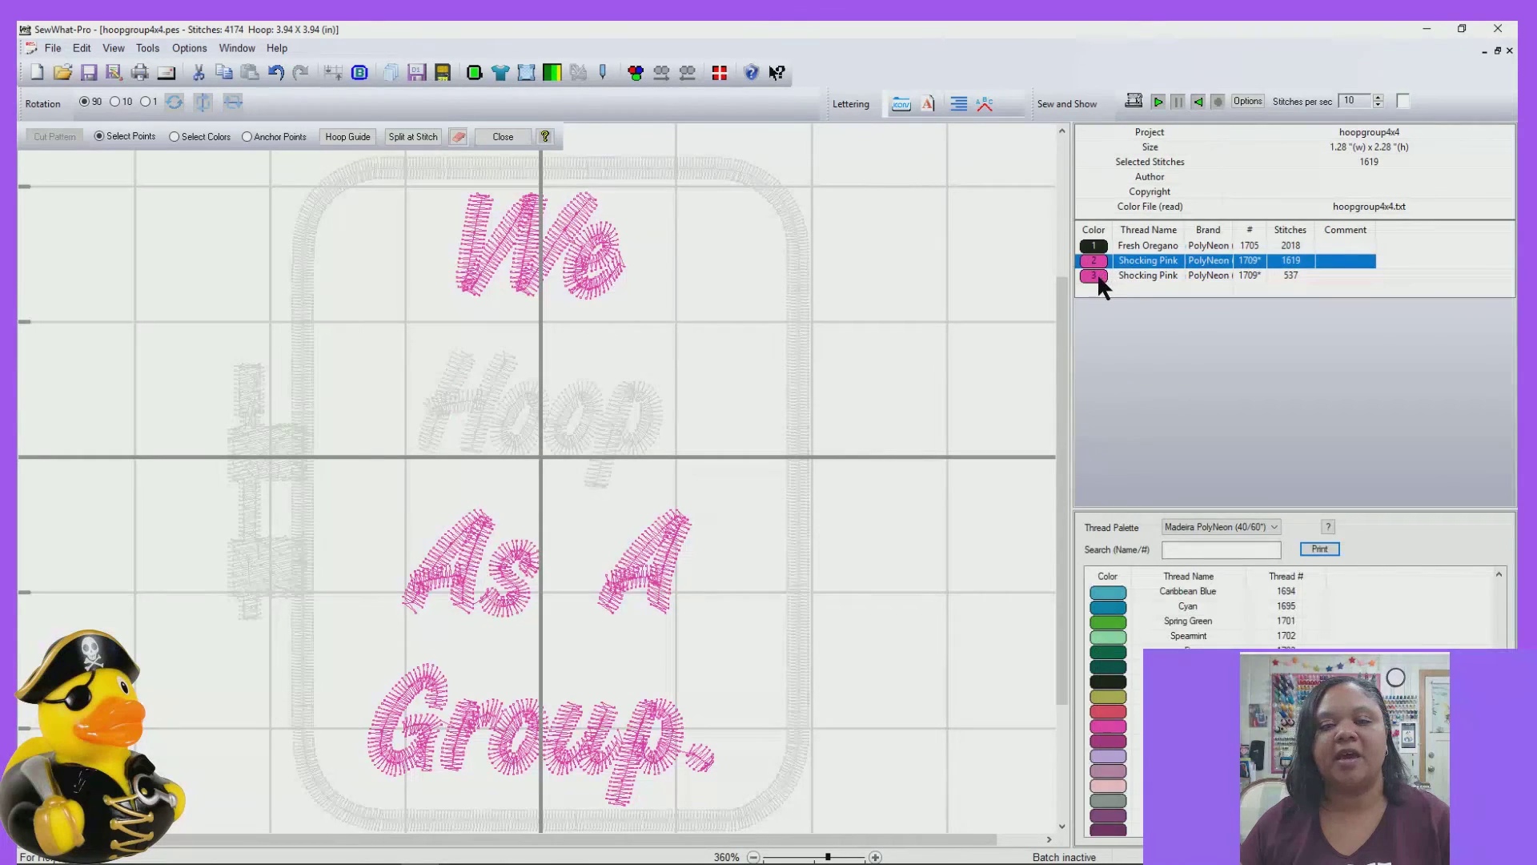
left_click(1100, 277)
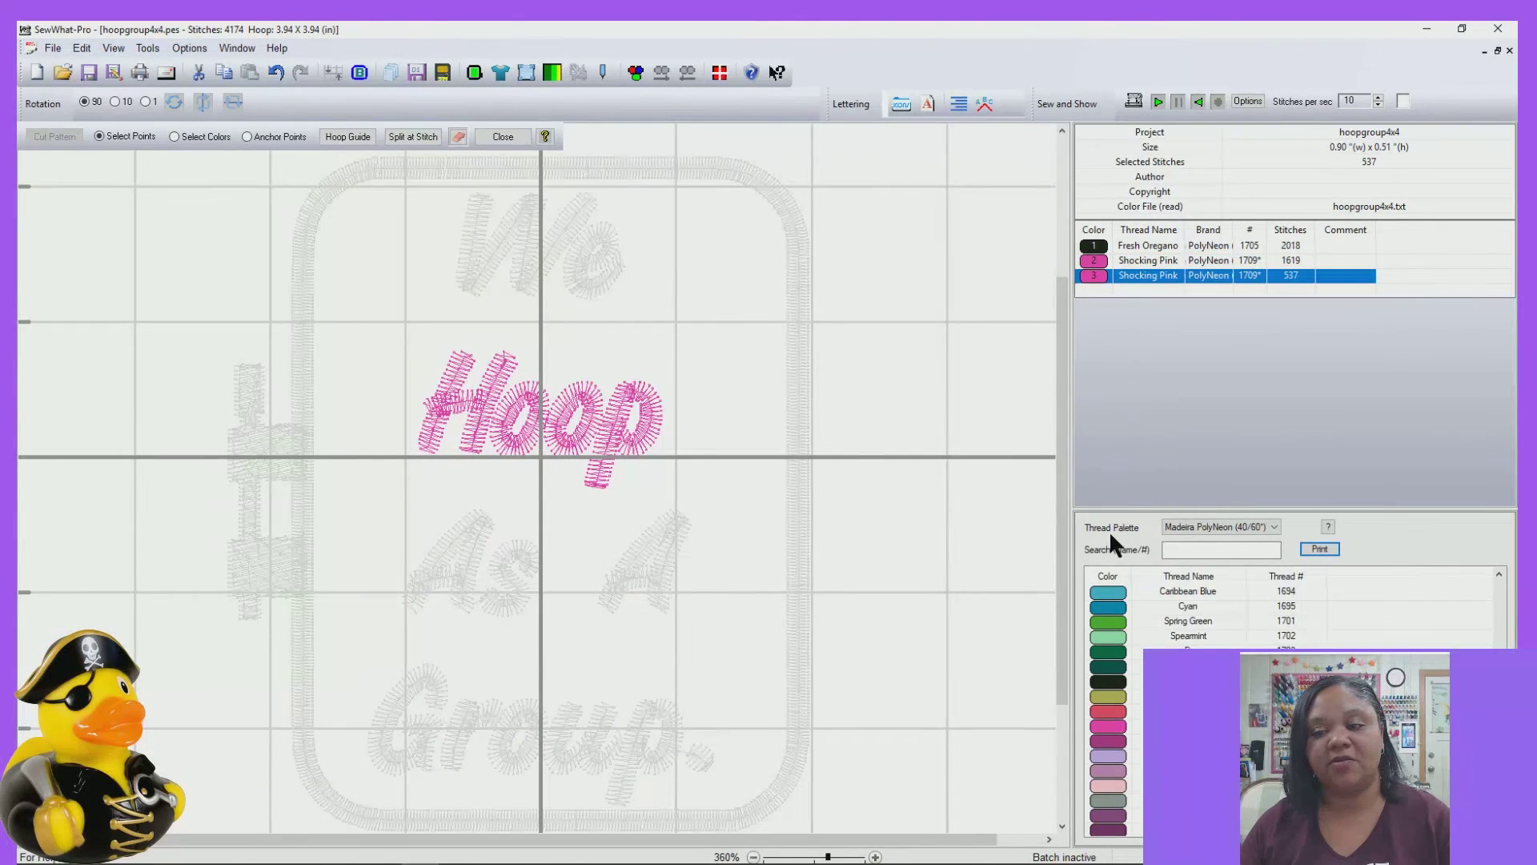
left_click(1107, 668)
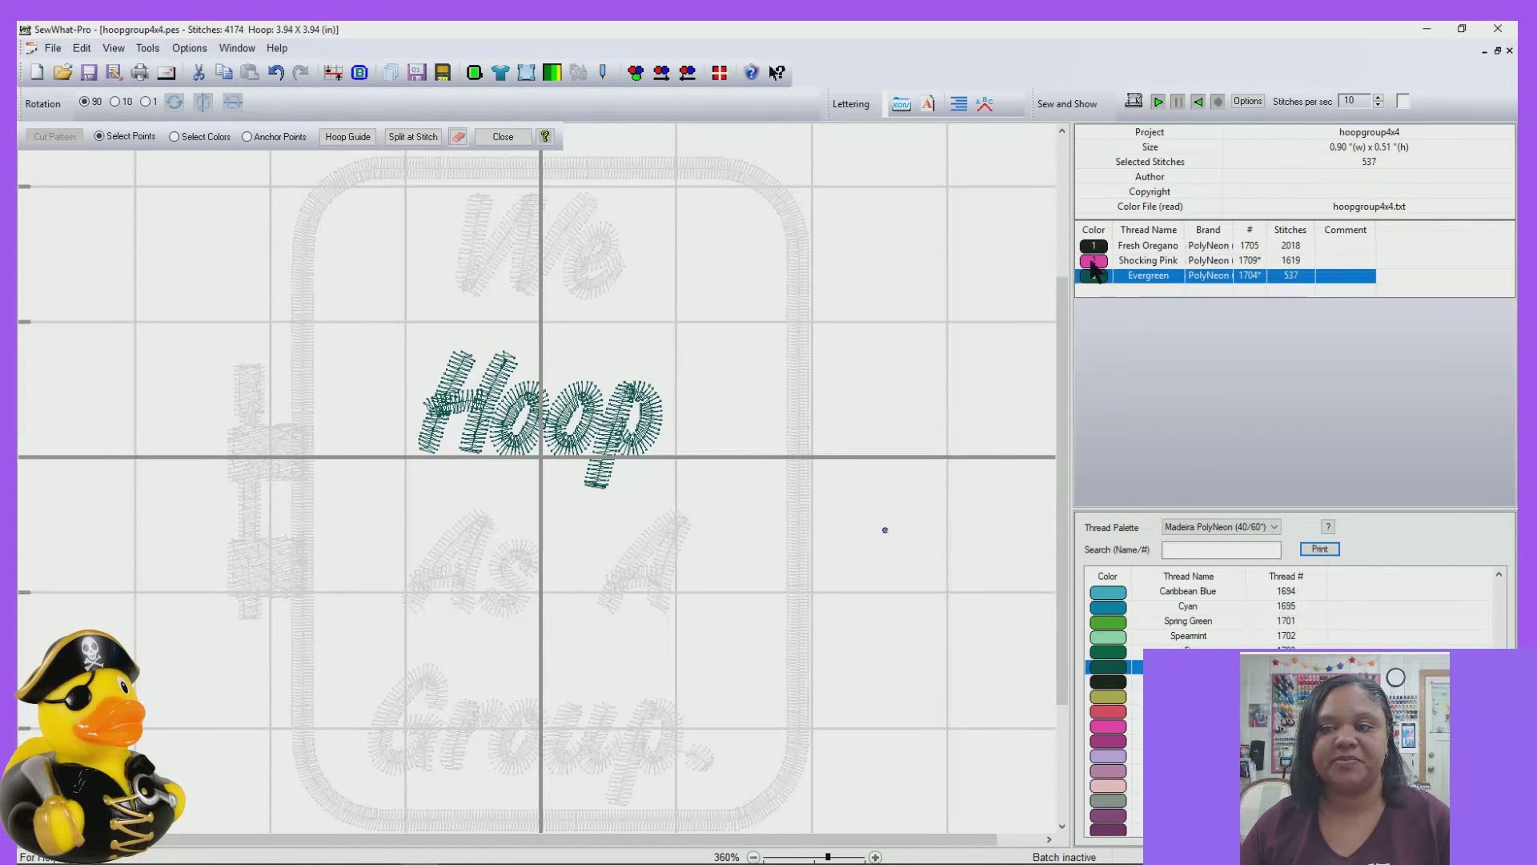
left_click(505, 137)
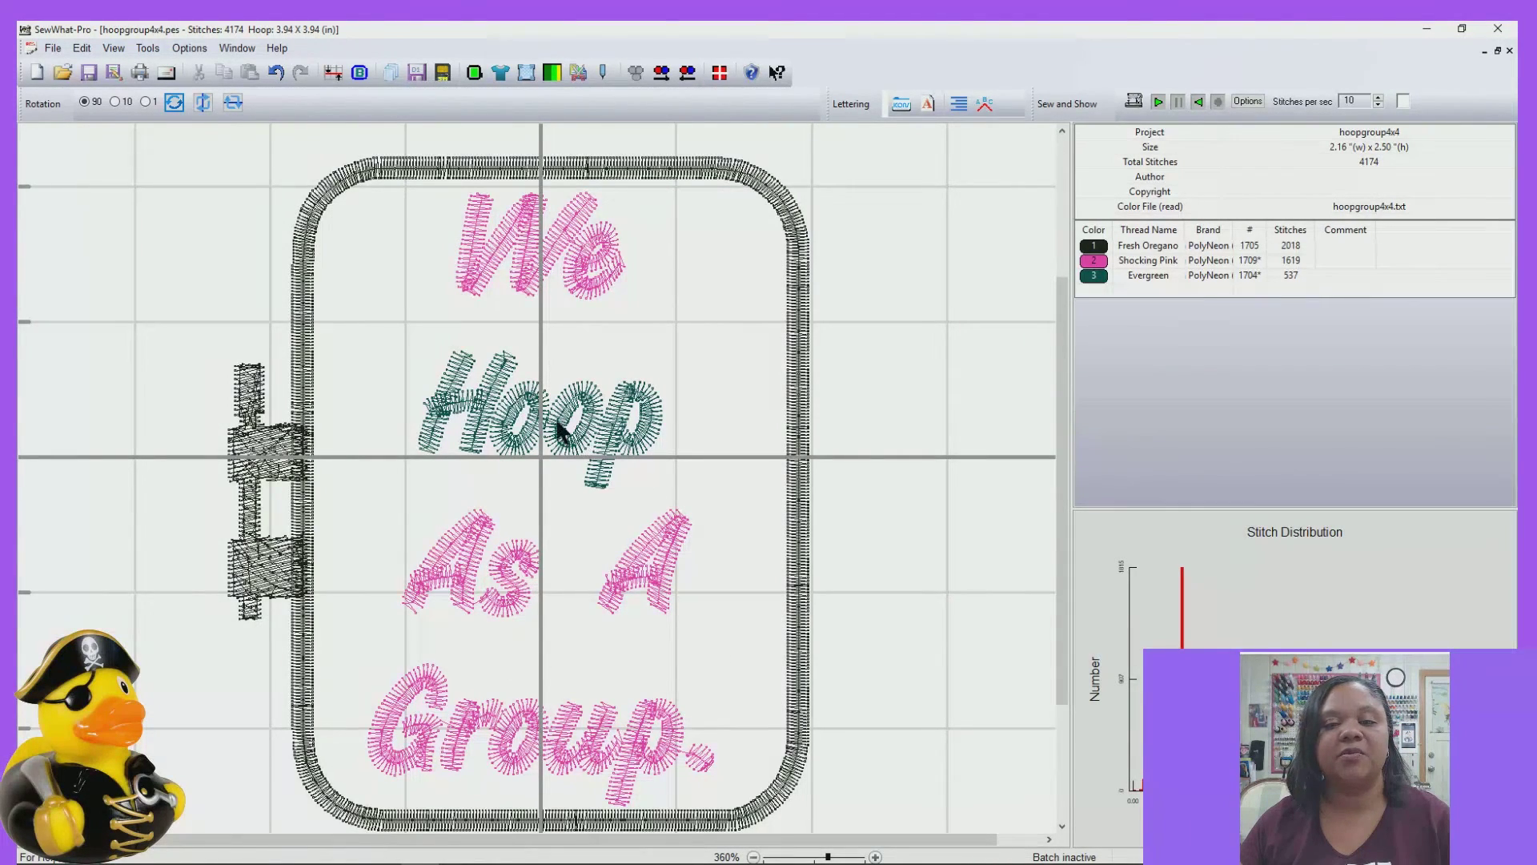
left_click(558, 425)
- Shift the Evergreen 'Hoop' lettering a few pixels left and slightly up between 'We' and 'As A Group.'
mouse_move(558, 417)
left_mouse_down()
mouse_move(622, 418)
mouse_move(548, 416)
left_mouse_up()
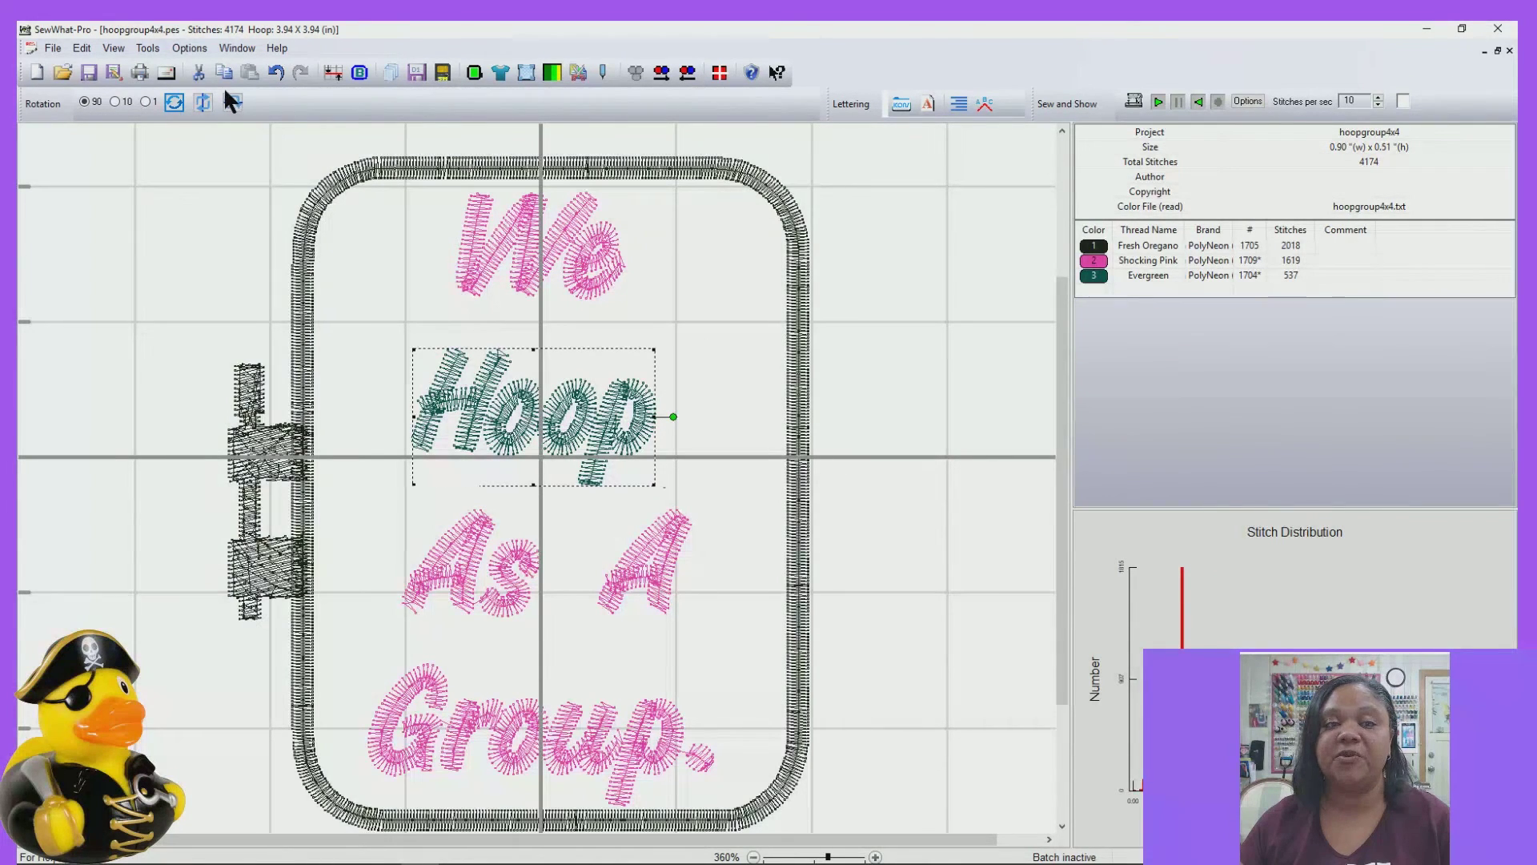